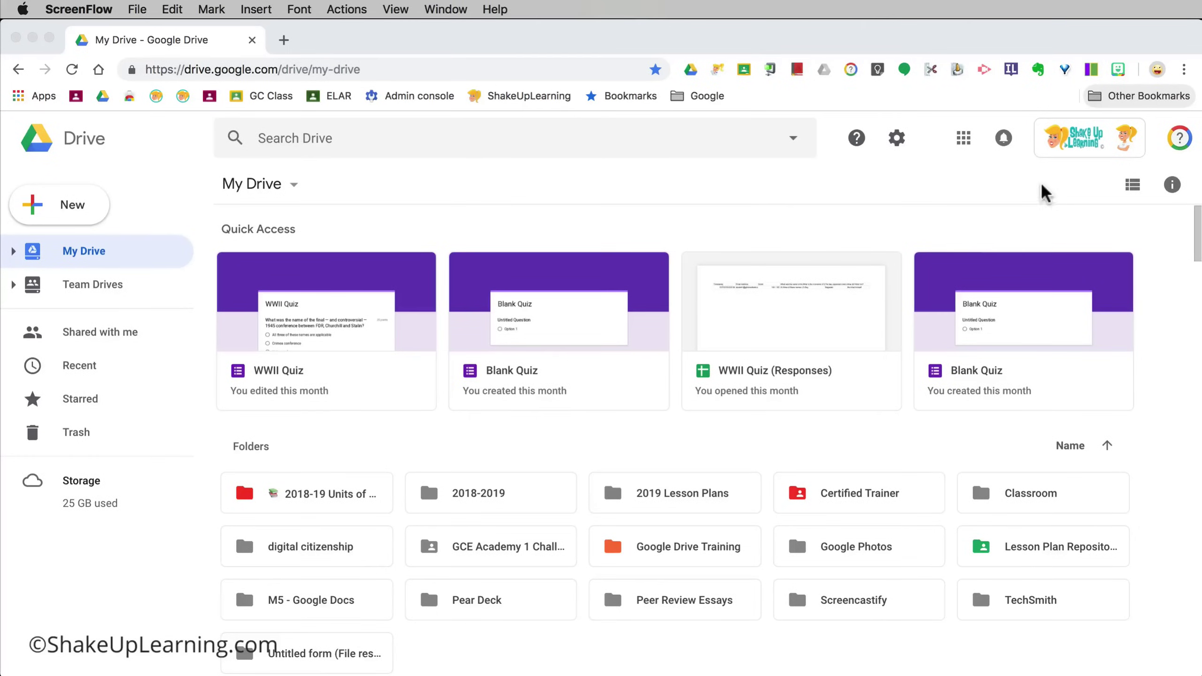
Open the Teacher Demo account's empty Drive in a second tab, then return to the trainer account's Drive tab.
{"action": "left_click", "coordinate": [1070, 137]}
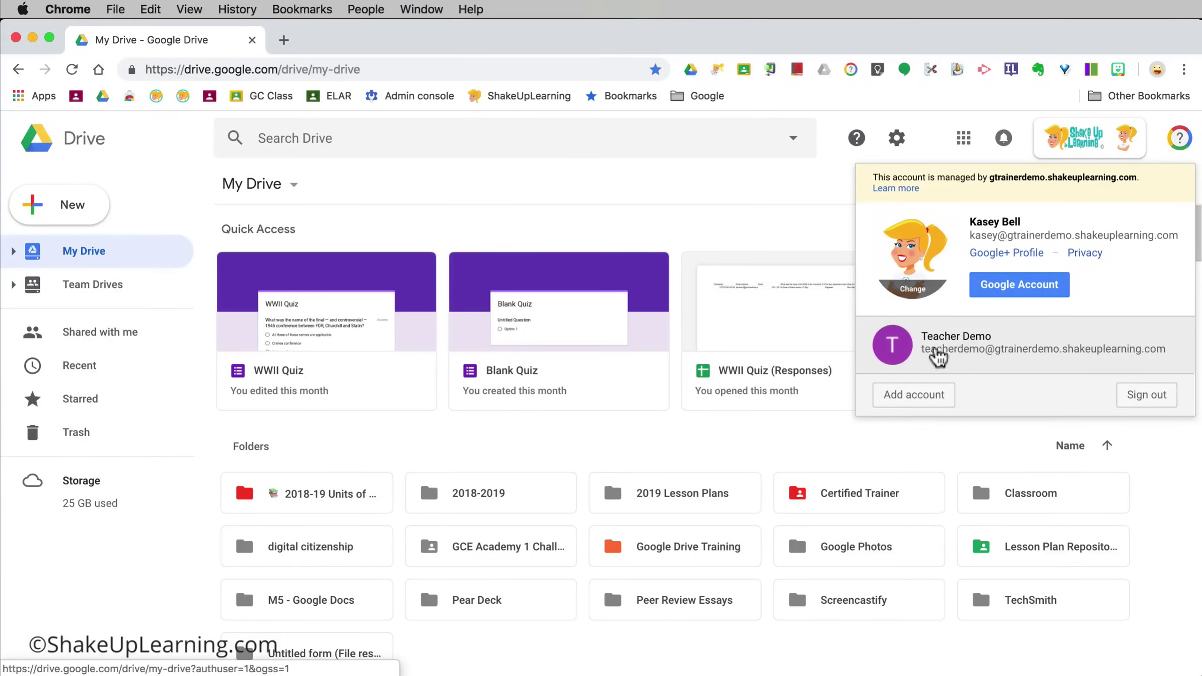
{"action": "left_click", "coordinate": [917, 346]}
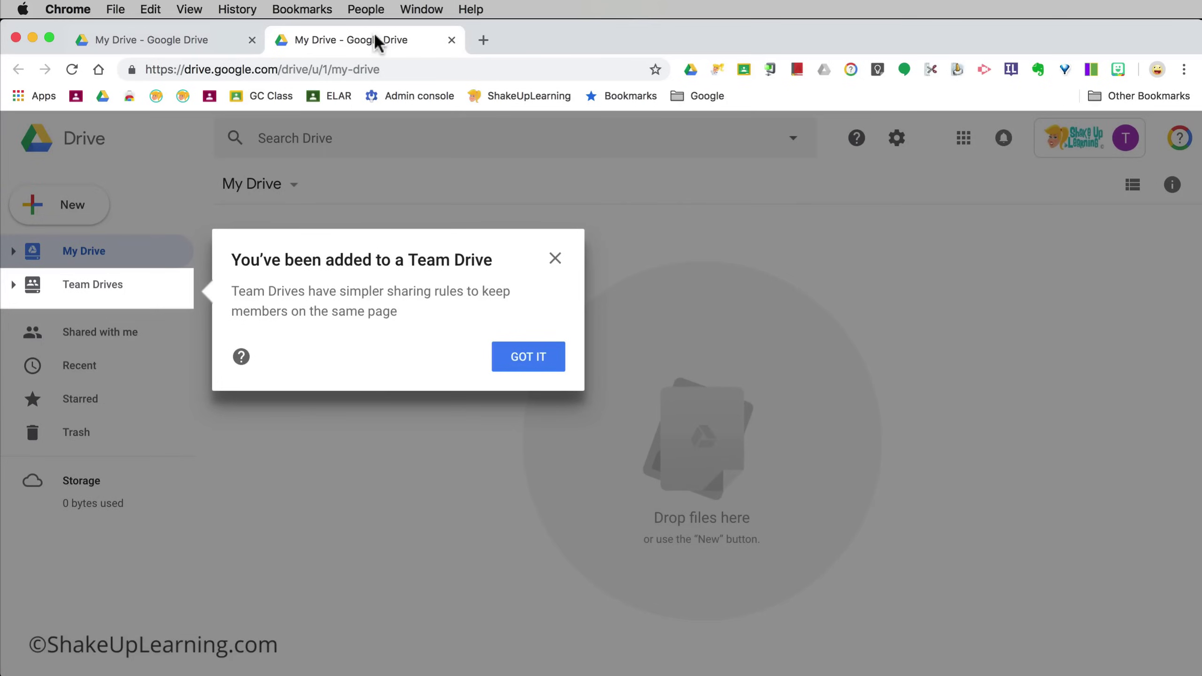
{"action": "left_click", "coordinate": [556, 259]}
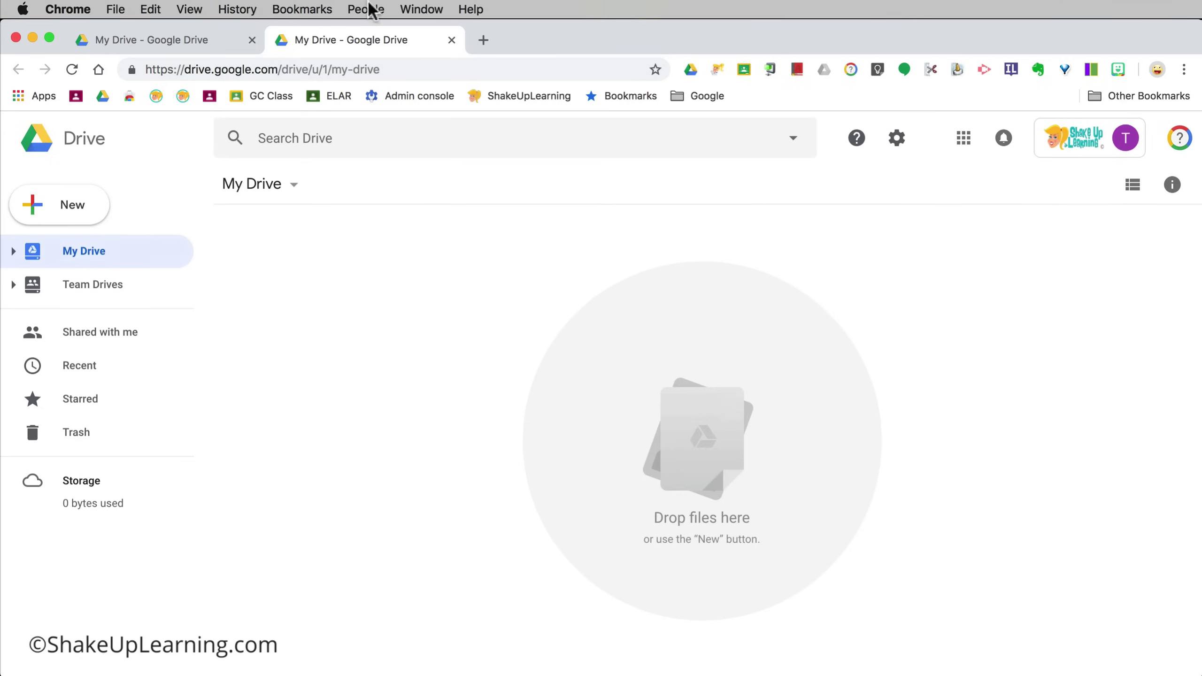
{"action": "left_click", "coordinate": [188, 43]}
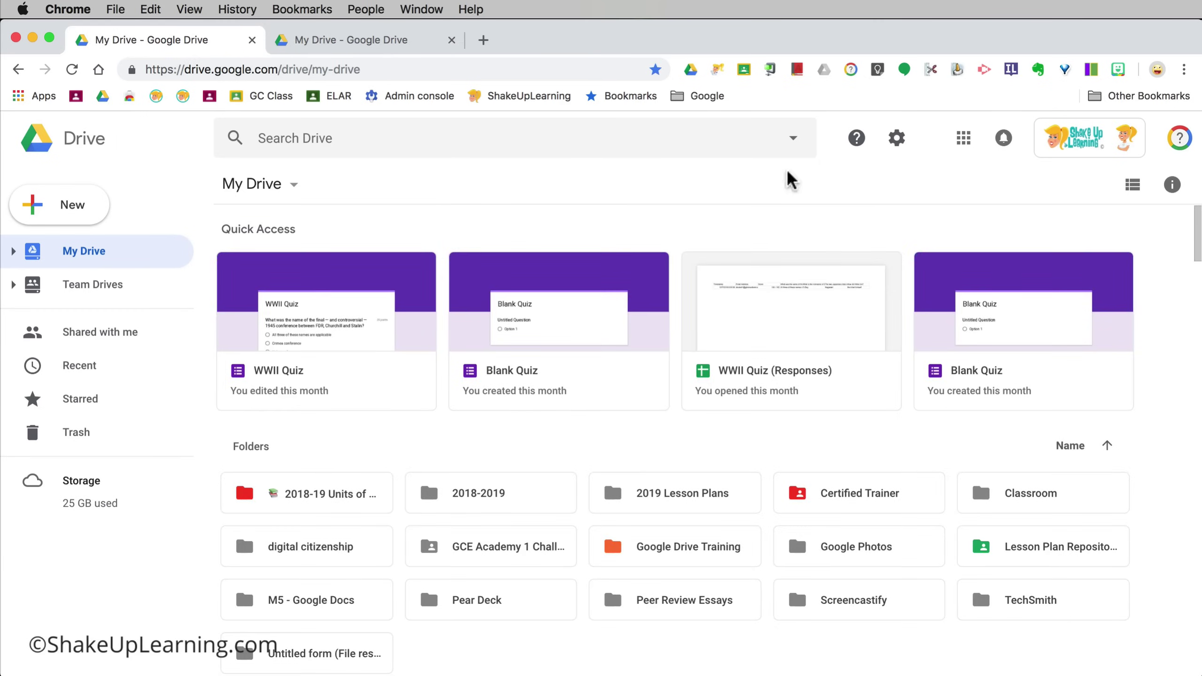
{"action": "left_click", "coordinate": [1053, 152]}
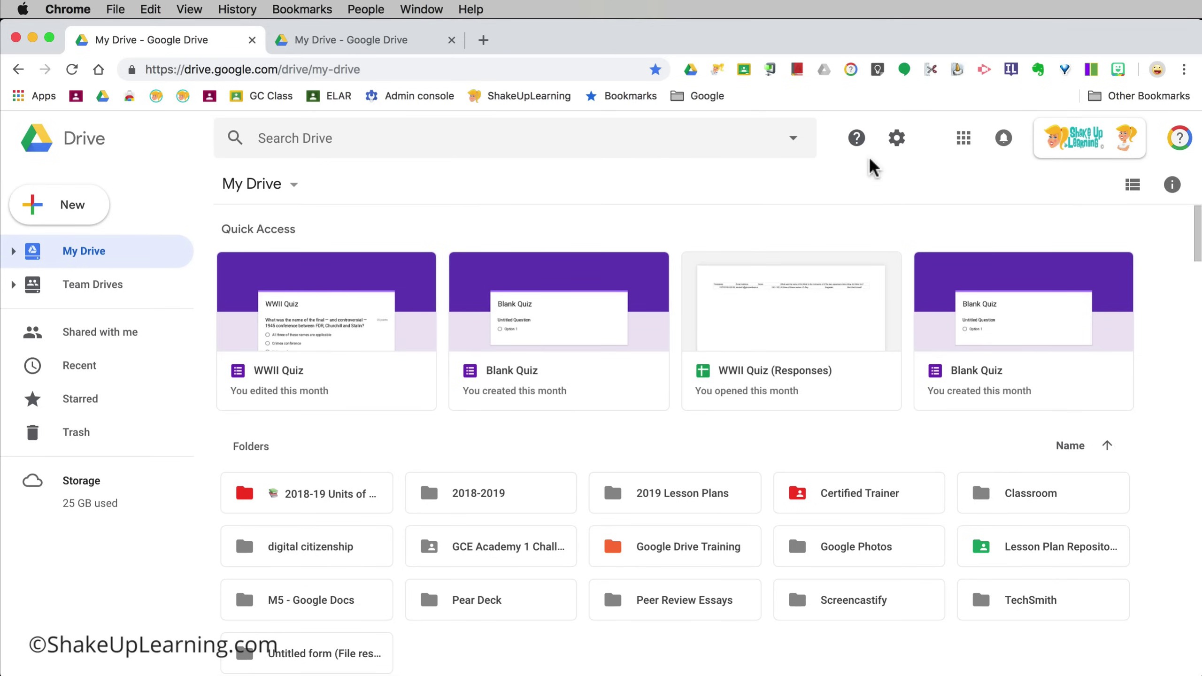
Sign out of the Google accounts and bring up the list of accounts to remove.
{"action": "left_click", "coordinate": [1065, 154]}
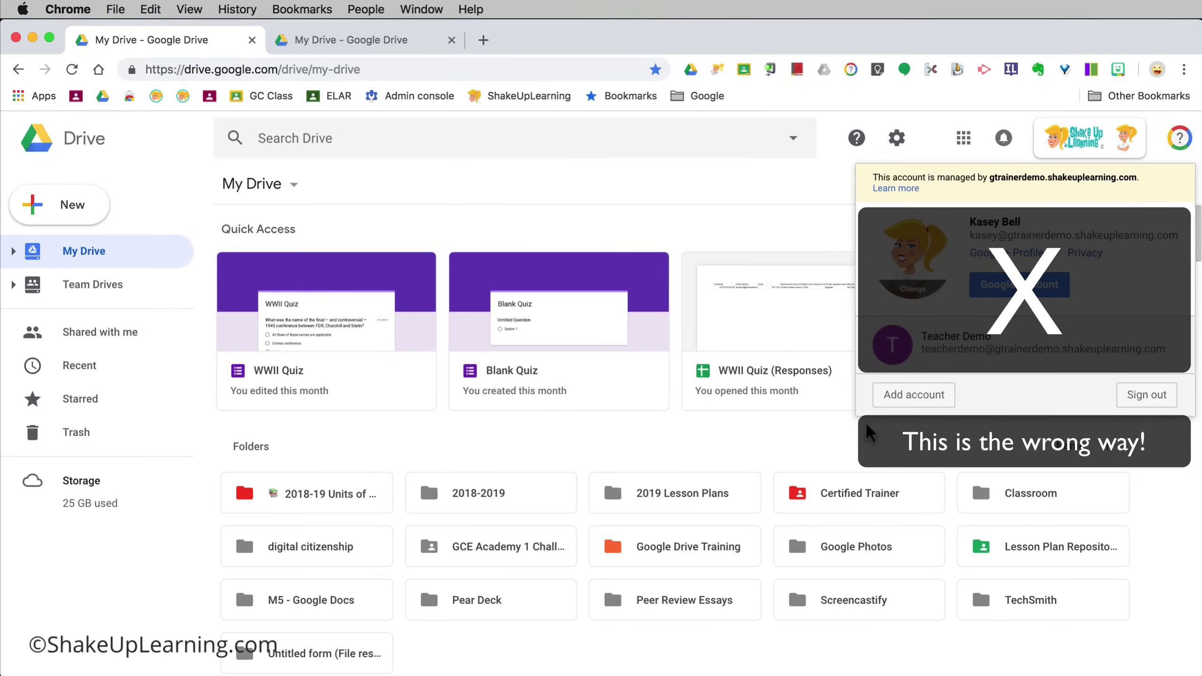
{"action": "left_click", "coordinate": [1141, 397]}
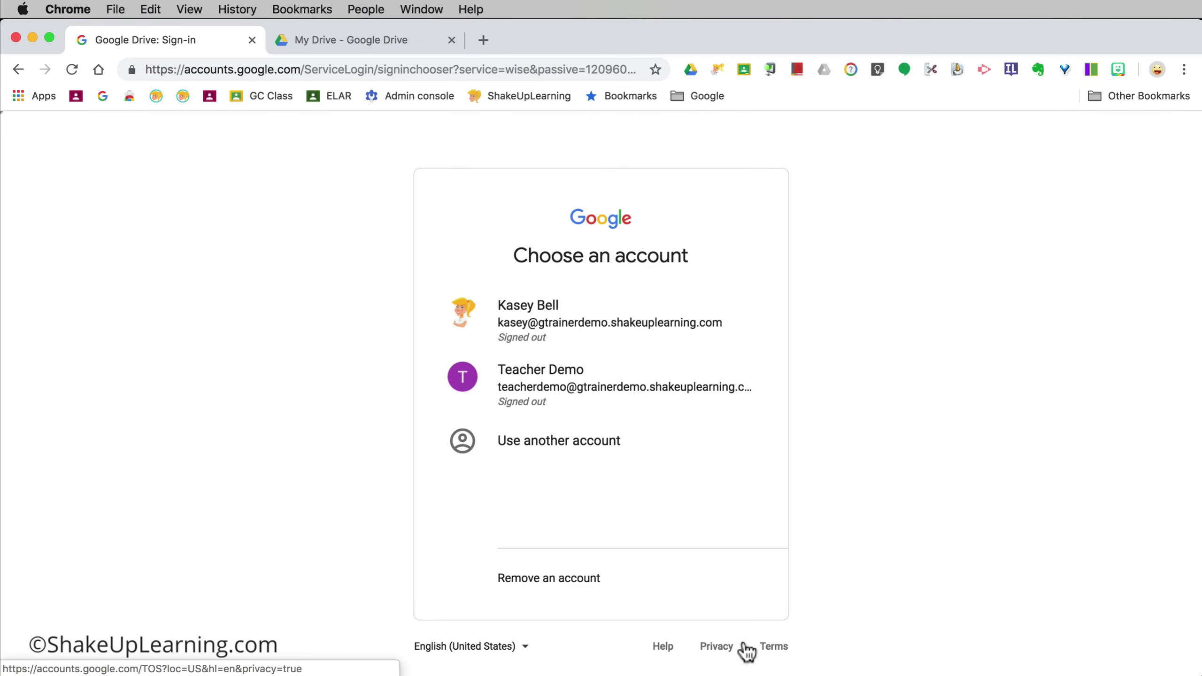
{"action": "left_click", "coordinate": [578, 589]}
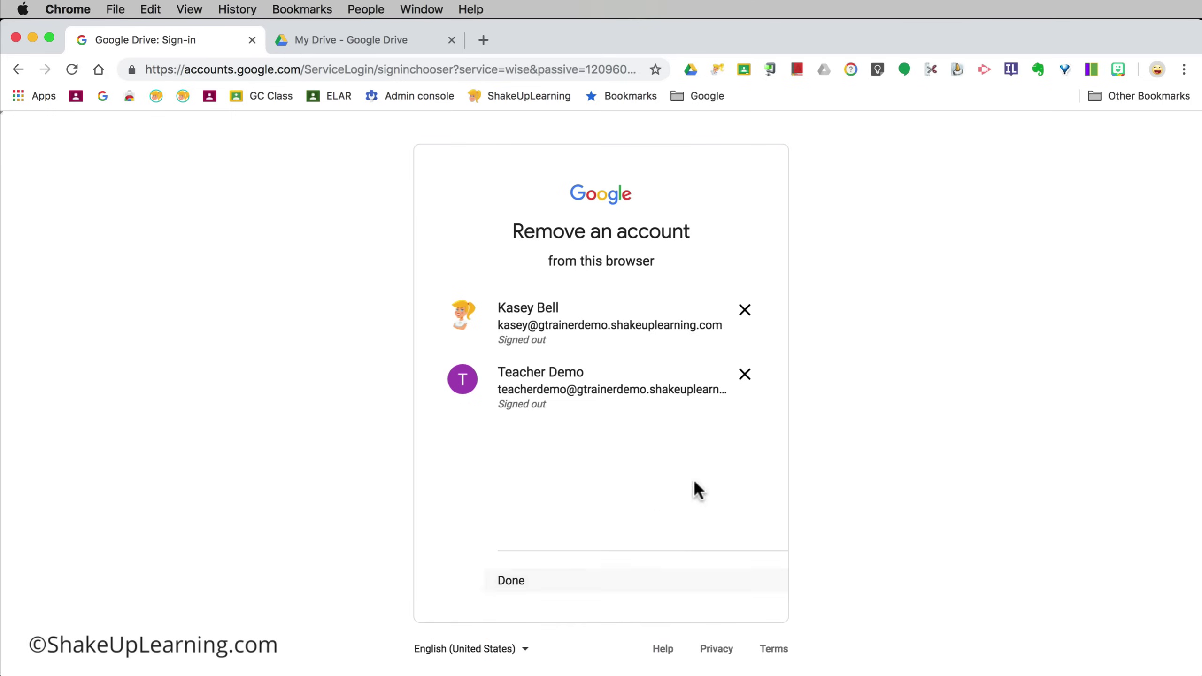
Remove the trainer account and then the second account from the browser, confirming each removal.
{"action": "left_click", "coordinate": [747, 312]}
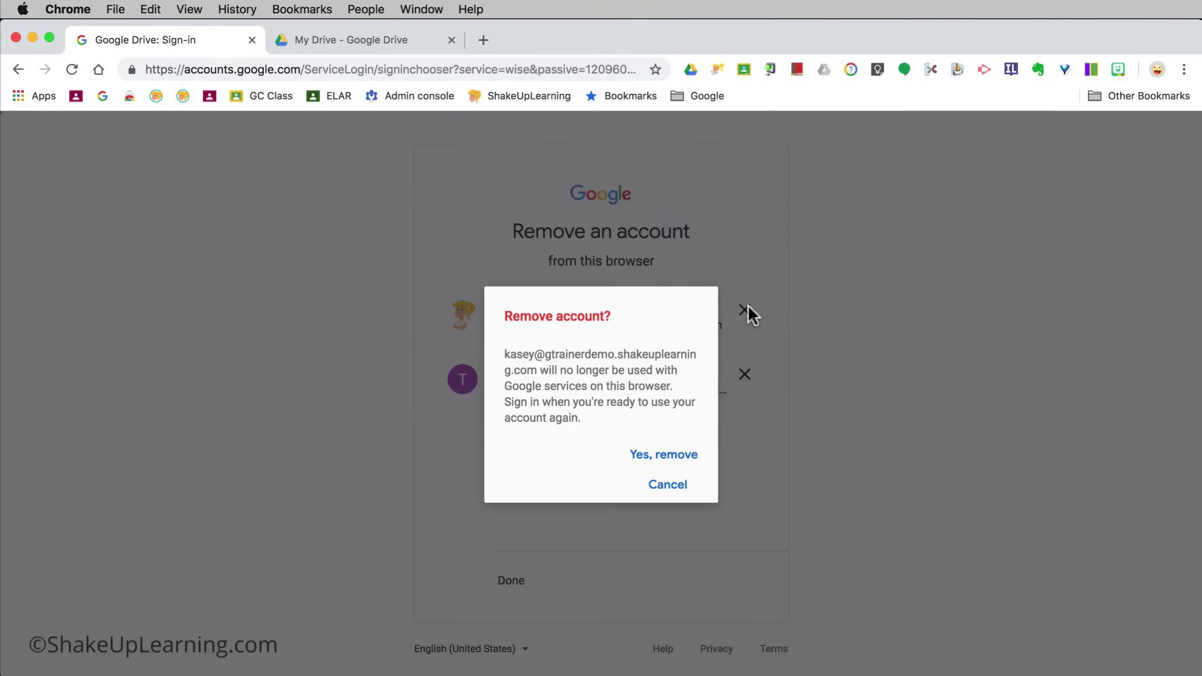
{"action": "left_click", "coordinate": [659, 456]}
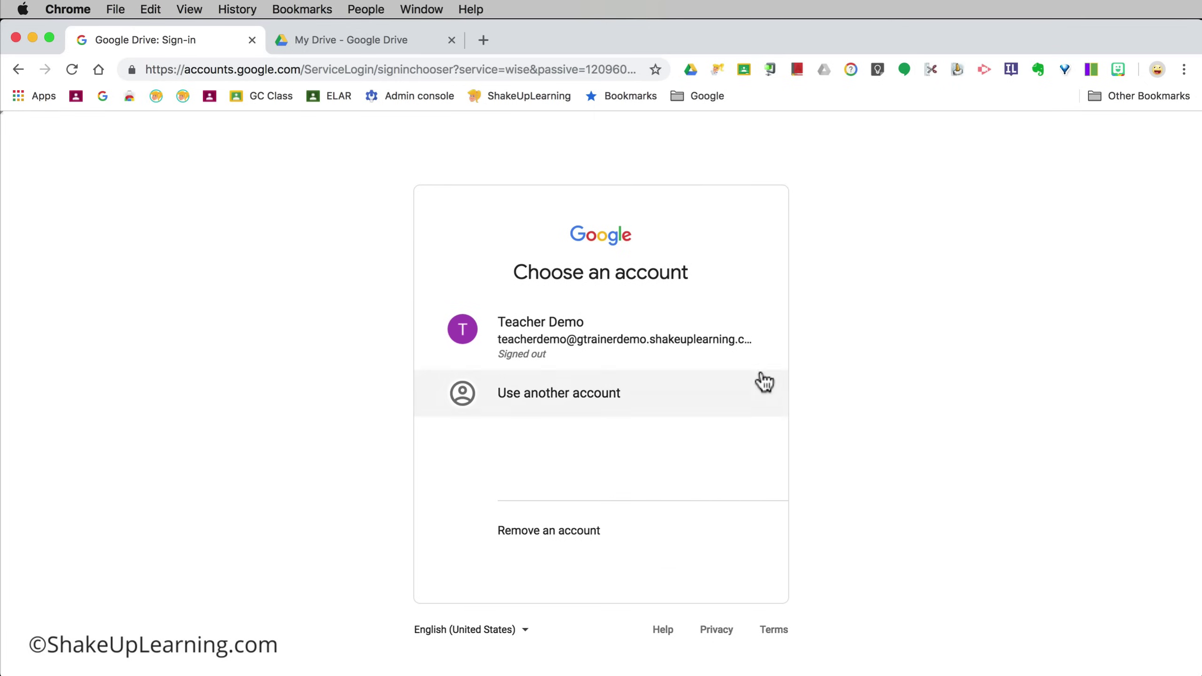
{"action": "left_click", "coordinate": [523, 534]}
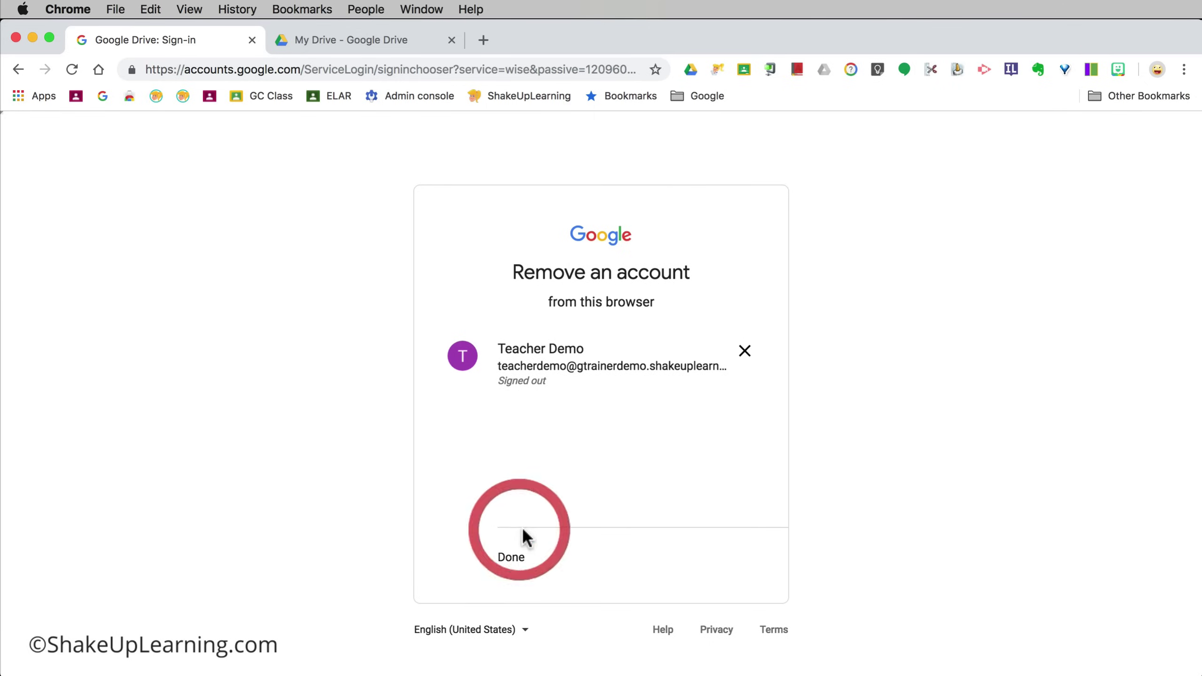
{"action": "left_click", "coordinate": [750, 350]}
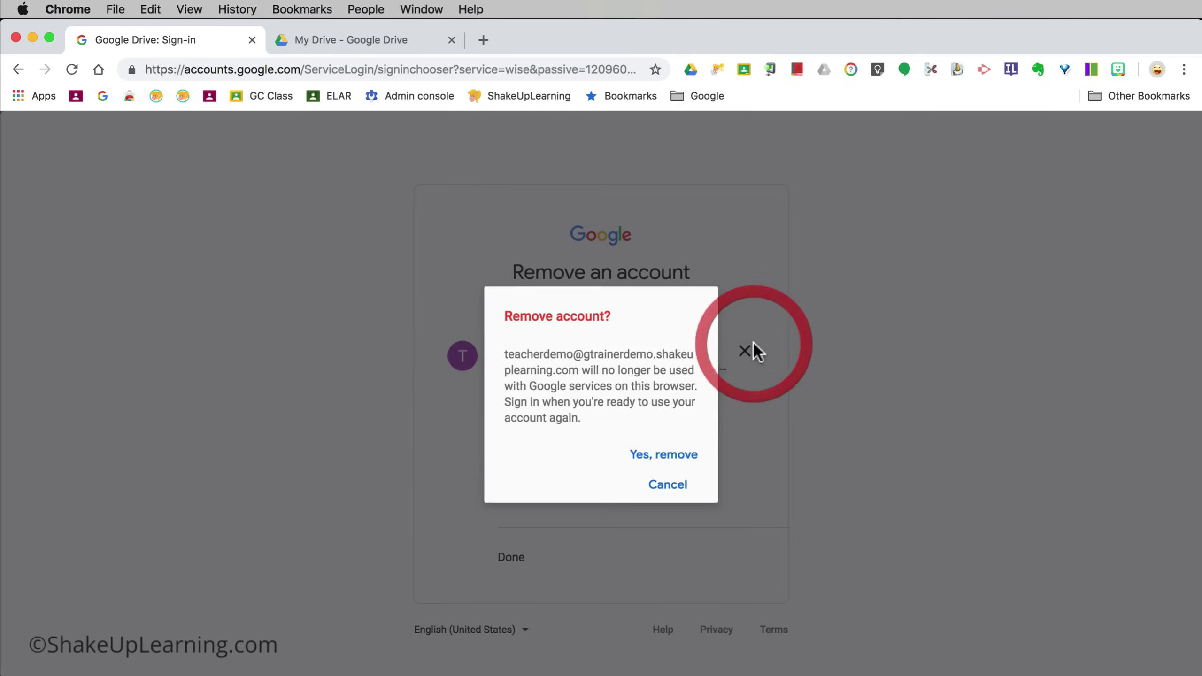
{"action": "left_click", "coordinate": [665, 455]}
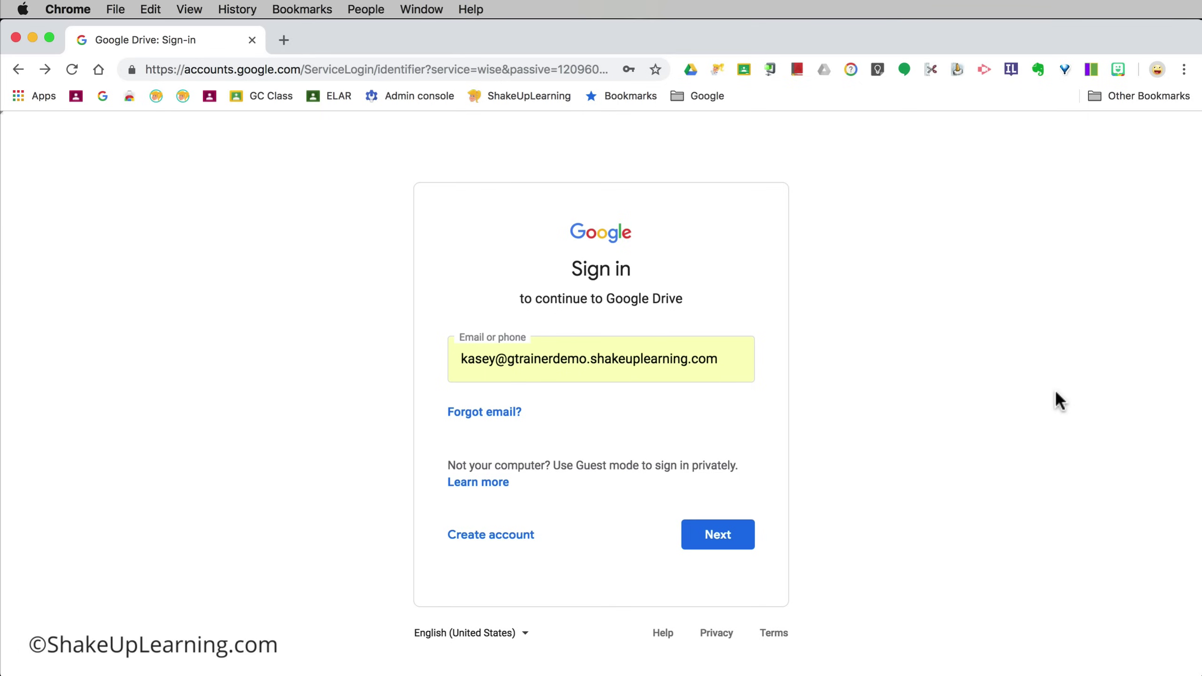
{"action": "key", "text": "super+shift+2"}
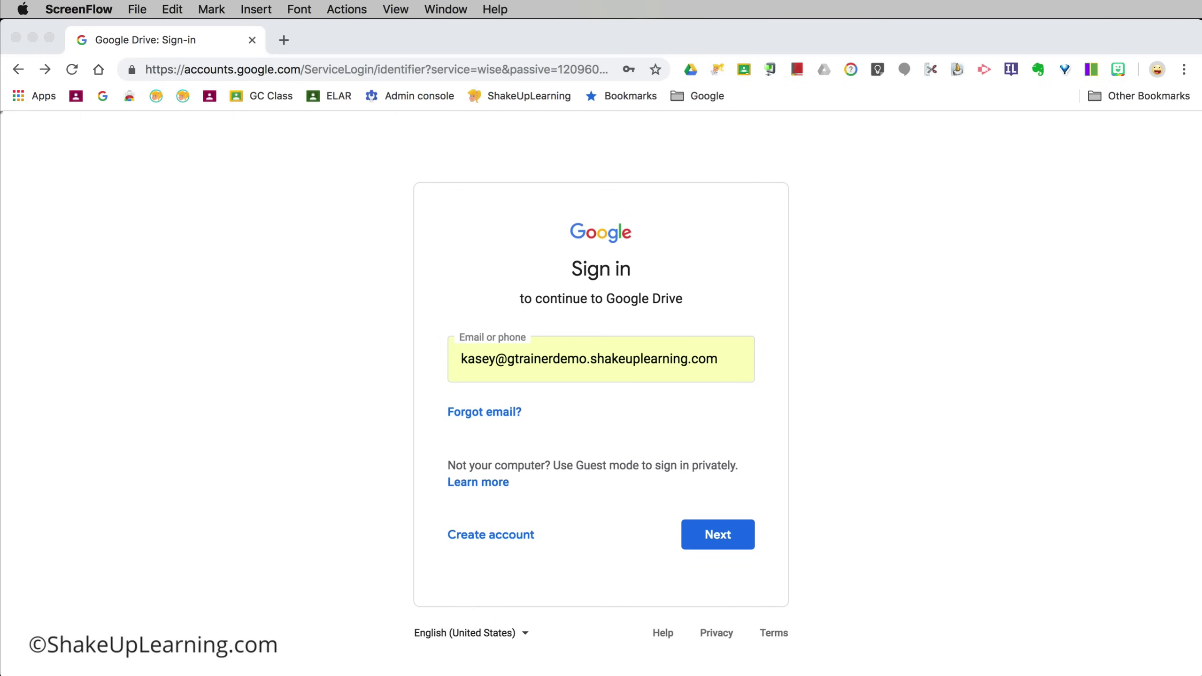
Open Chrome Settings from the three-dot menu in a new tab, then switch back to the Drive sign-in tab.
{"action": "left_click", "coordinate": [1185, 70]}
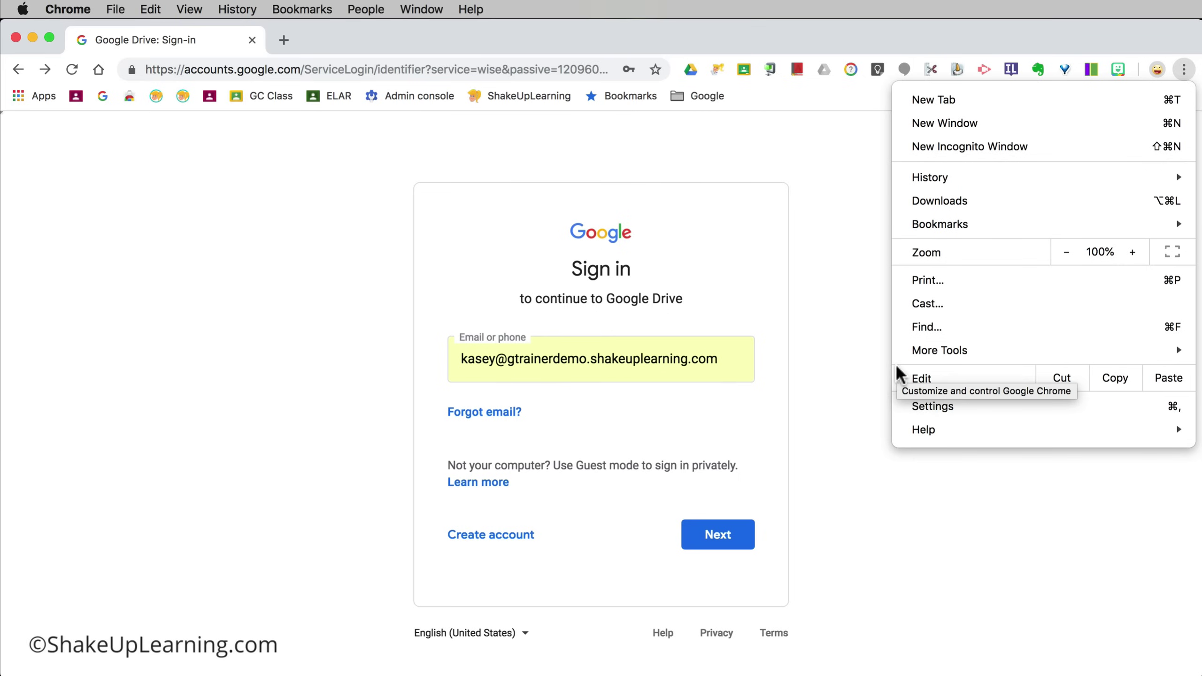
{"action": "left_click", "coordinate": [917, 404]}
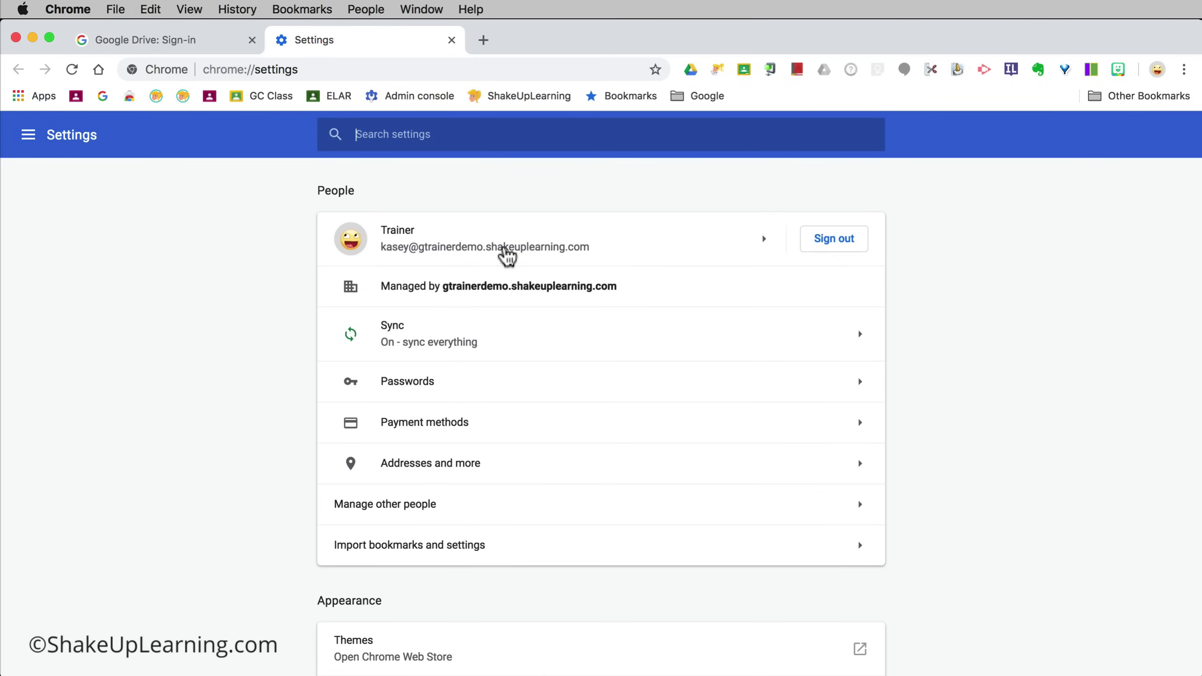
{"action": "left_click", "coordinate": [125, 42]}
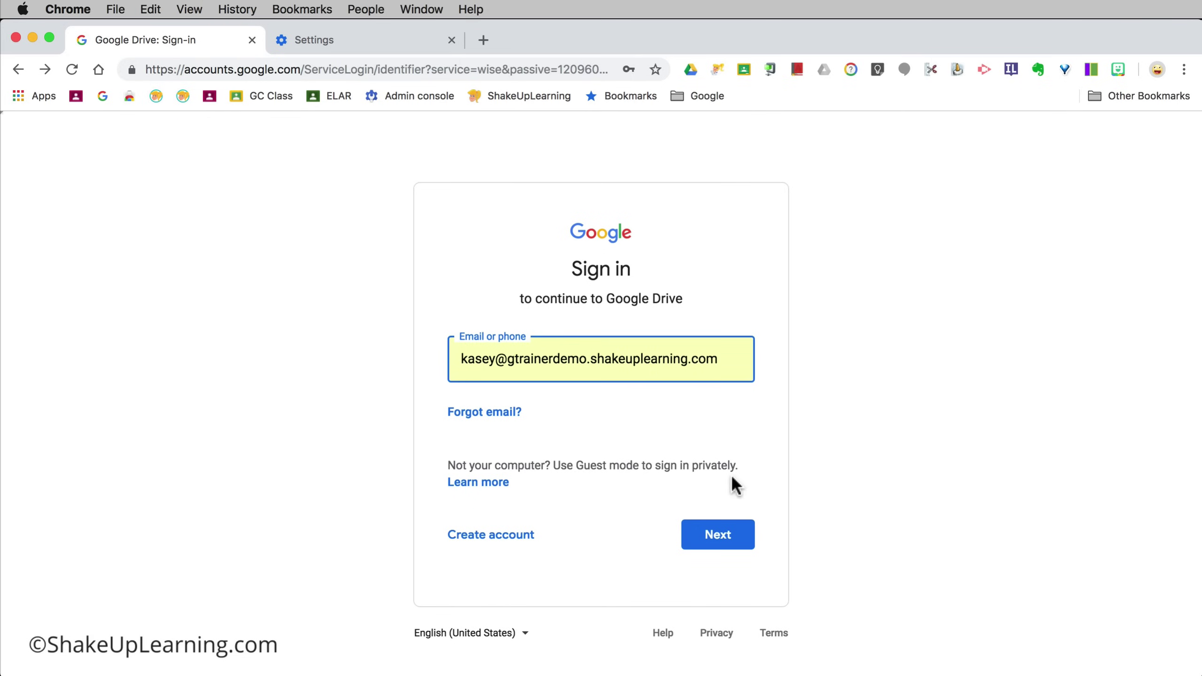
Sign the trainer account back in with the prefilled email and autofilled password, then verify the signed-in account.
{"action": "left_click", "coordinate": [721, 542]}
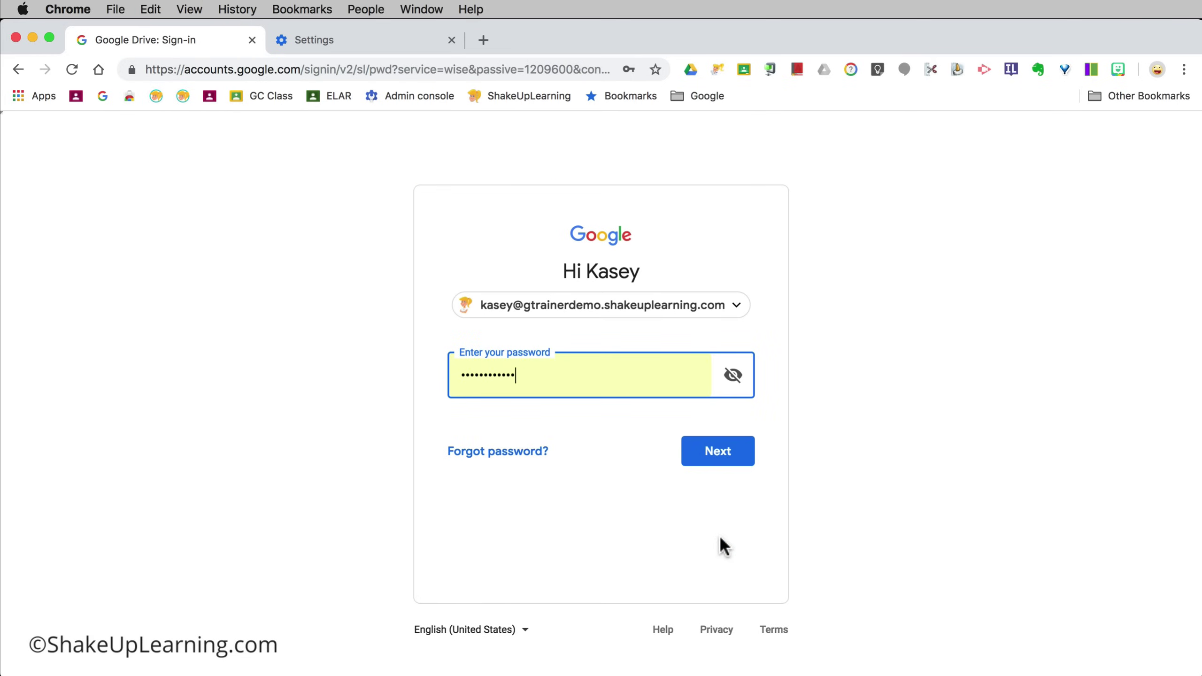
{"action": "left_click", "coordinate": [725, 451]}
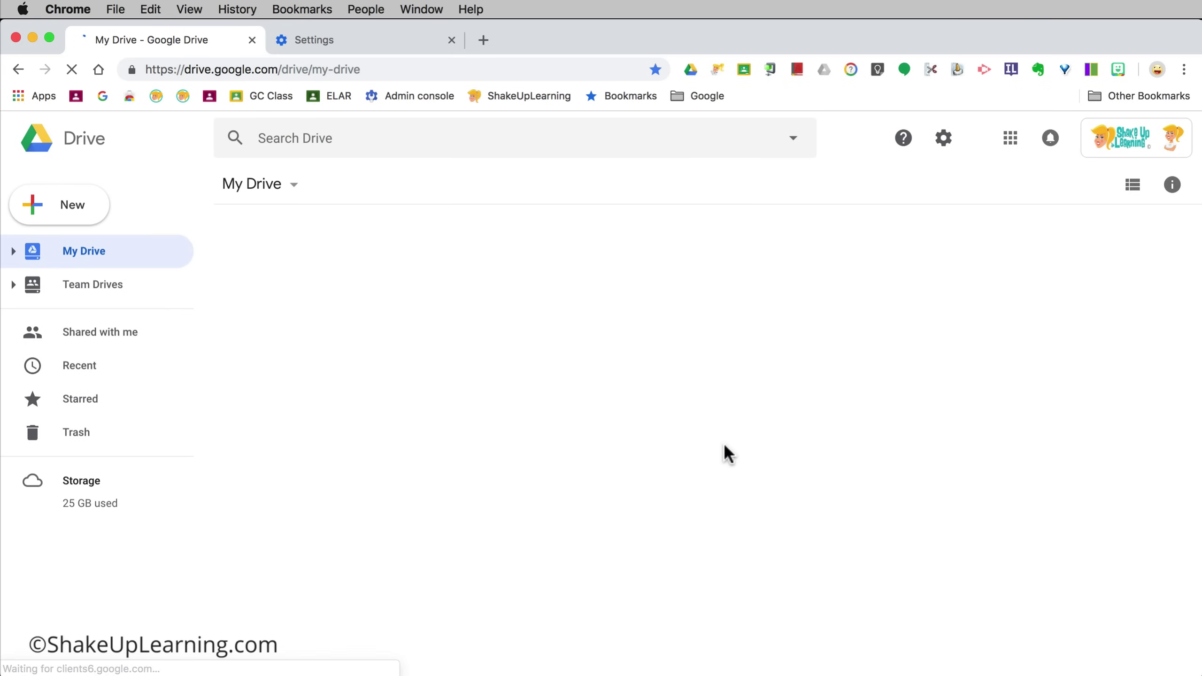
{"action": "left_click", "coordinate": [1085, 146]}
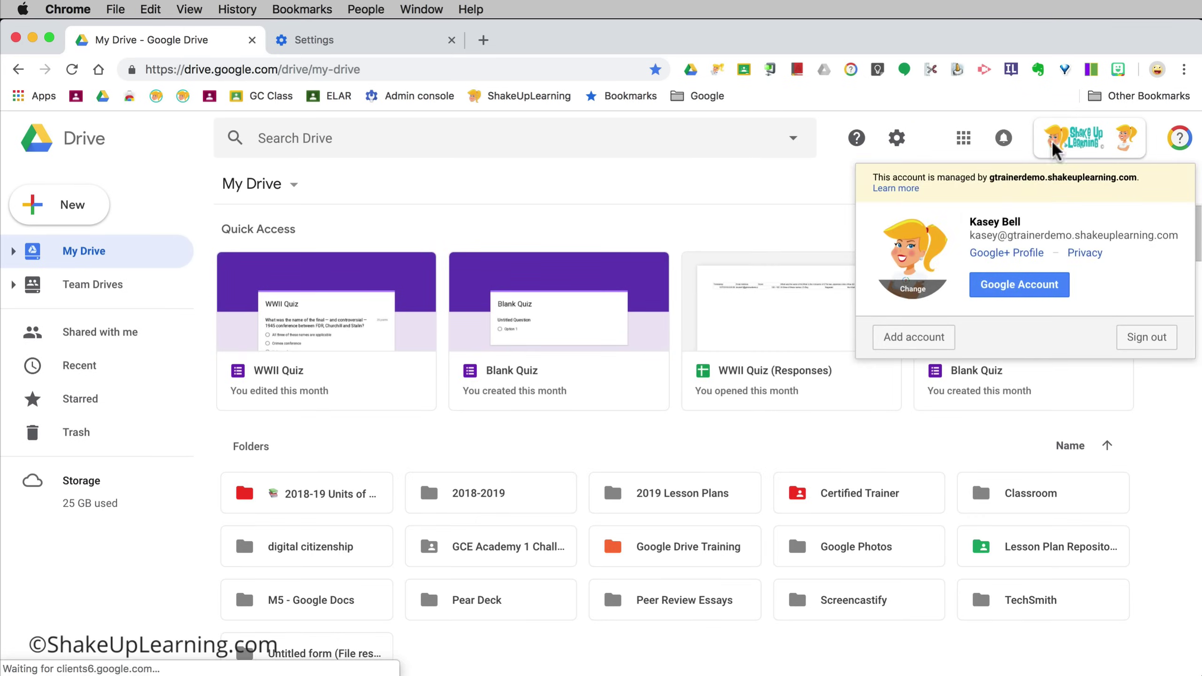
{"action": "left_click", "coordinate": [1027, 140]}
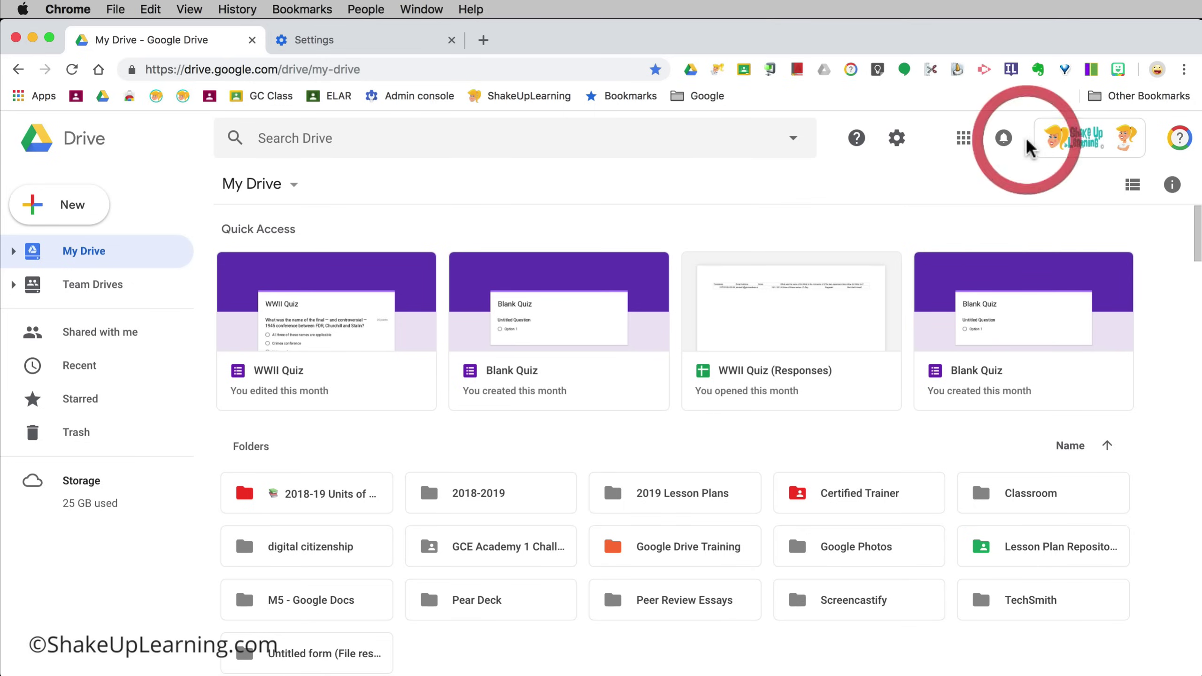
Open the profile manager to view saved profiles such as Student and Personal, then close it.
{"action": "left_click", "coordinate": [1156, 67]}
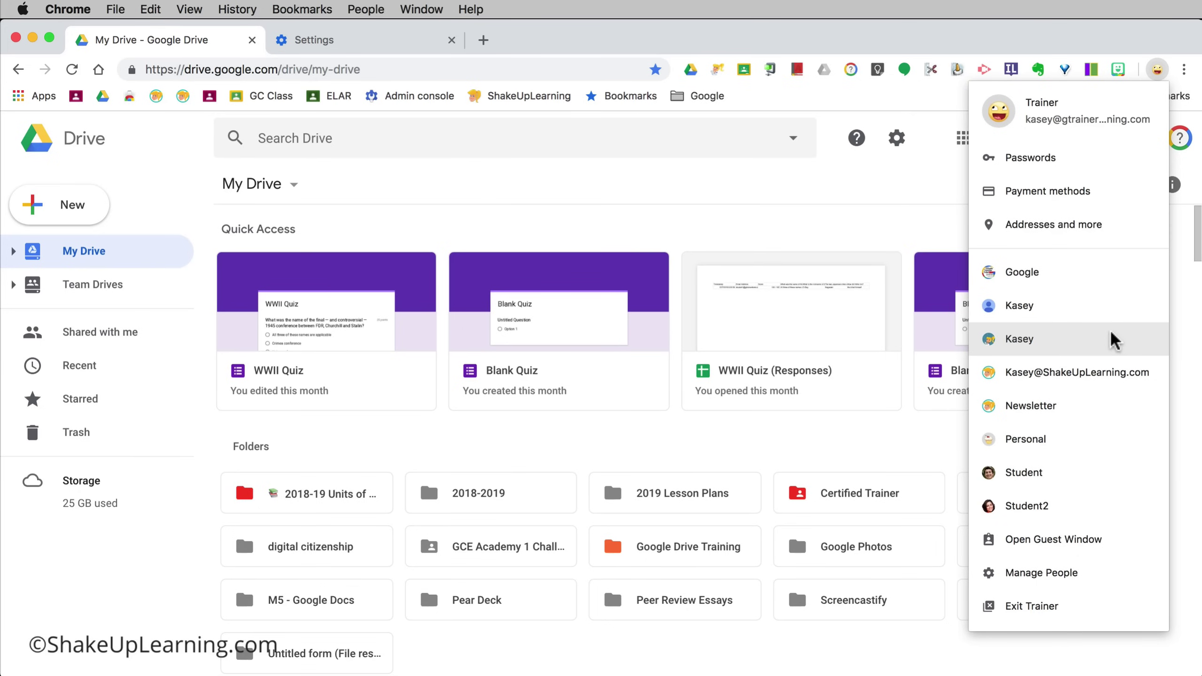
{"action": "left_click", "coordinate": [1028, 572]}
{"action": "left_click_drag", "start_coordinate": [1107, 348], "coordinate": [672, 98]}
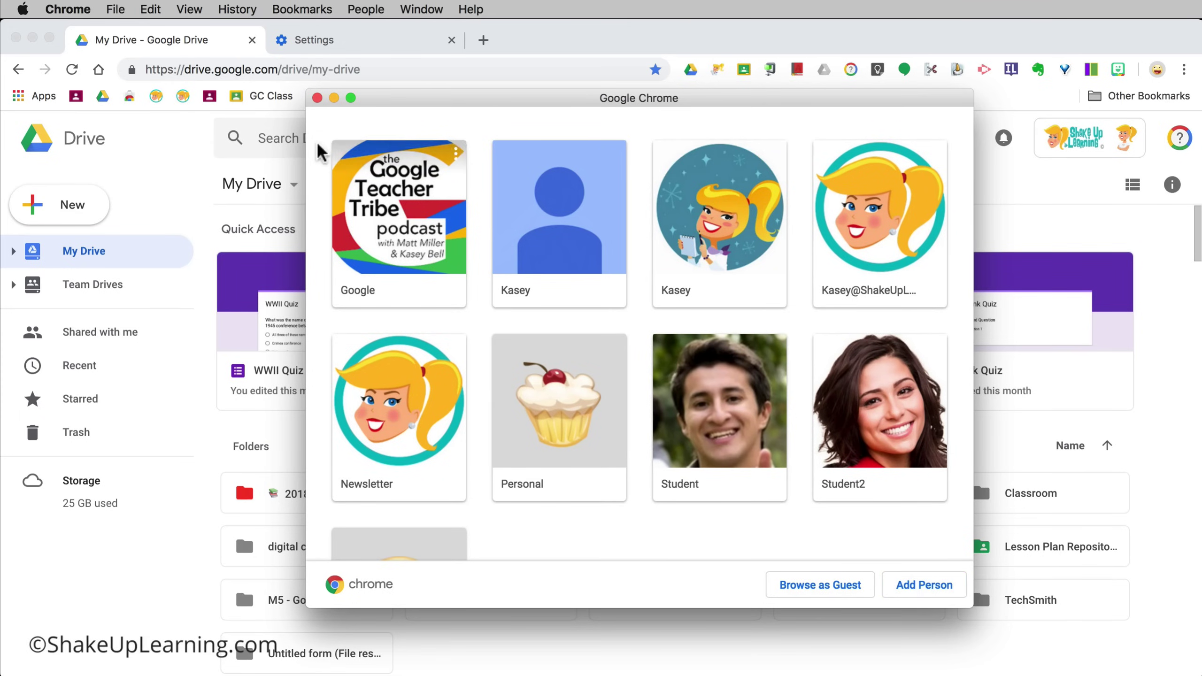
{"action": "left_click", "coordinate": [317, 99]}
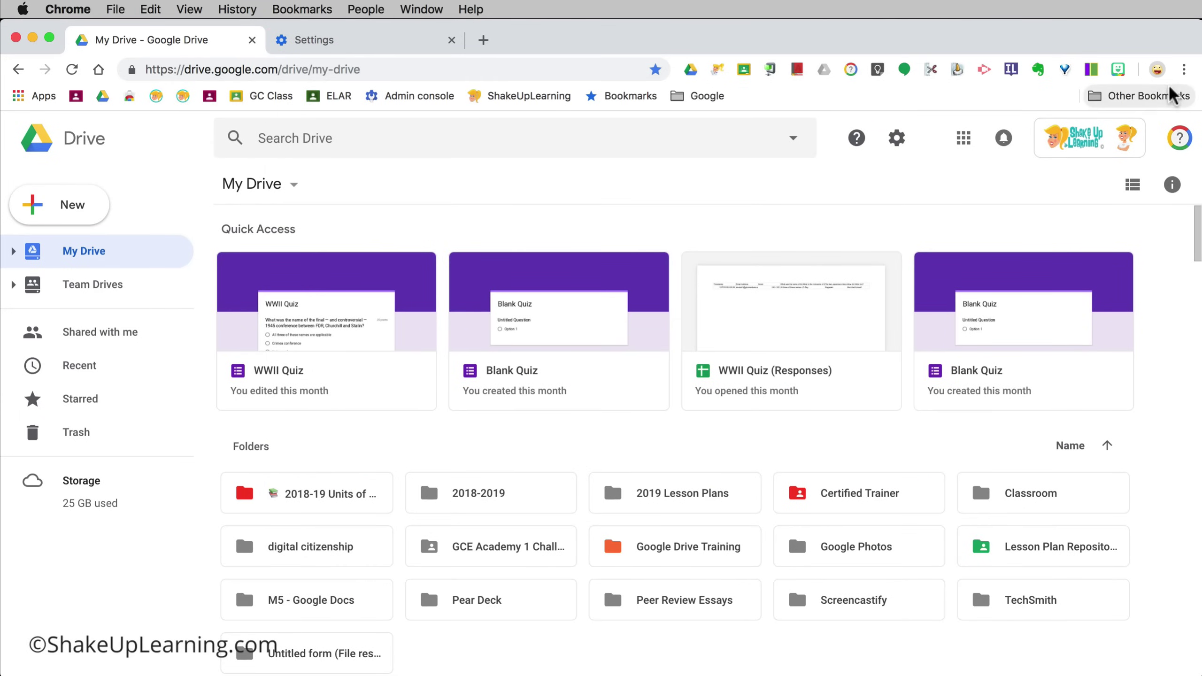
Go to Chrome Settings and open the People profiles list.
{"action": "left_click", "coordinate": [1184, 69]}
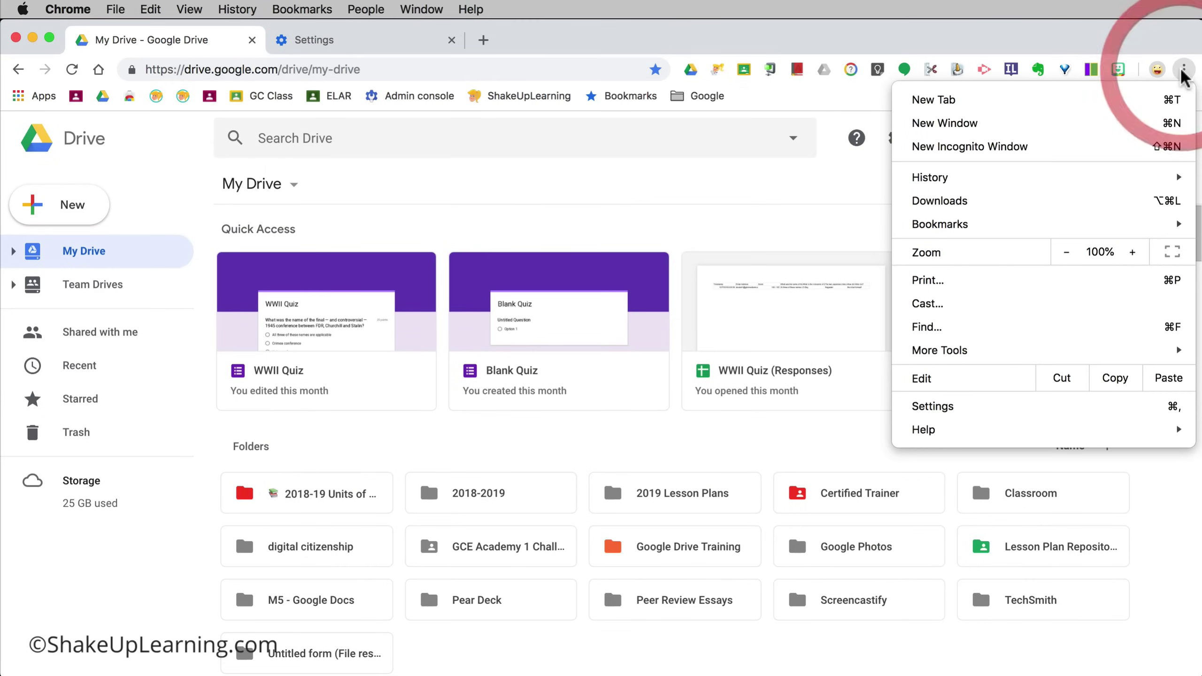
{"action": "left_click", "coordinate": [922, 408]}
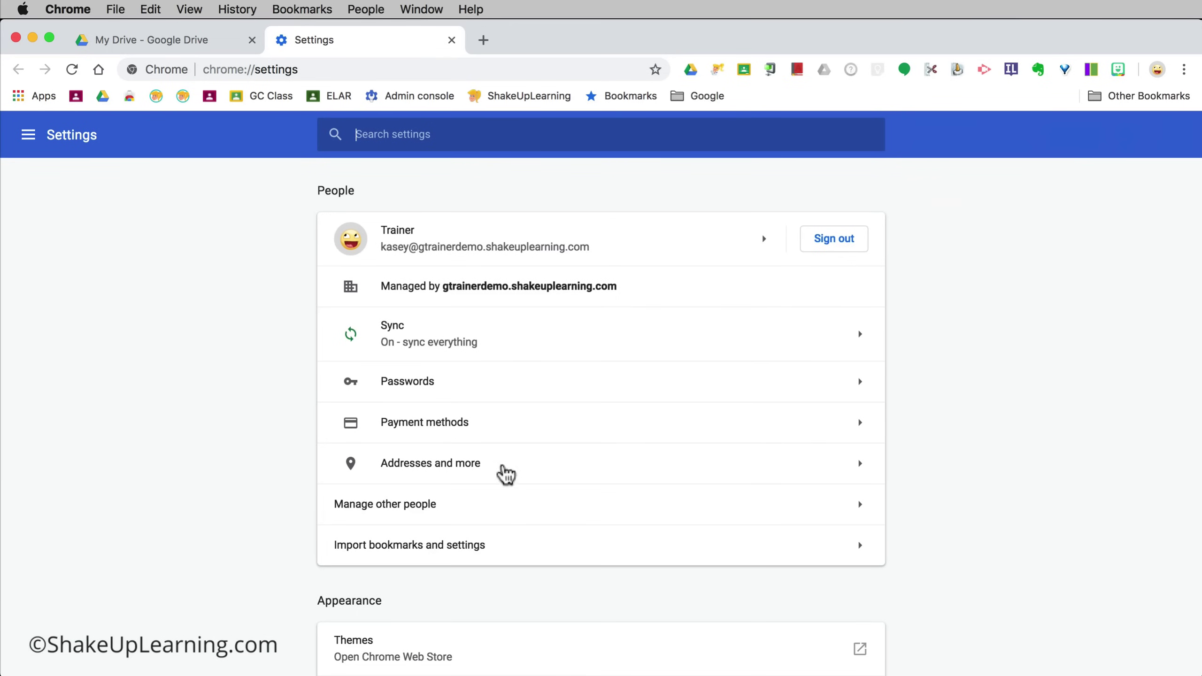
{"action": "left_click", "coordinate": [402, 507]}
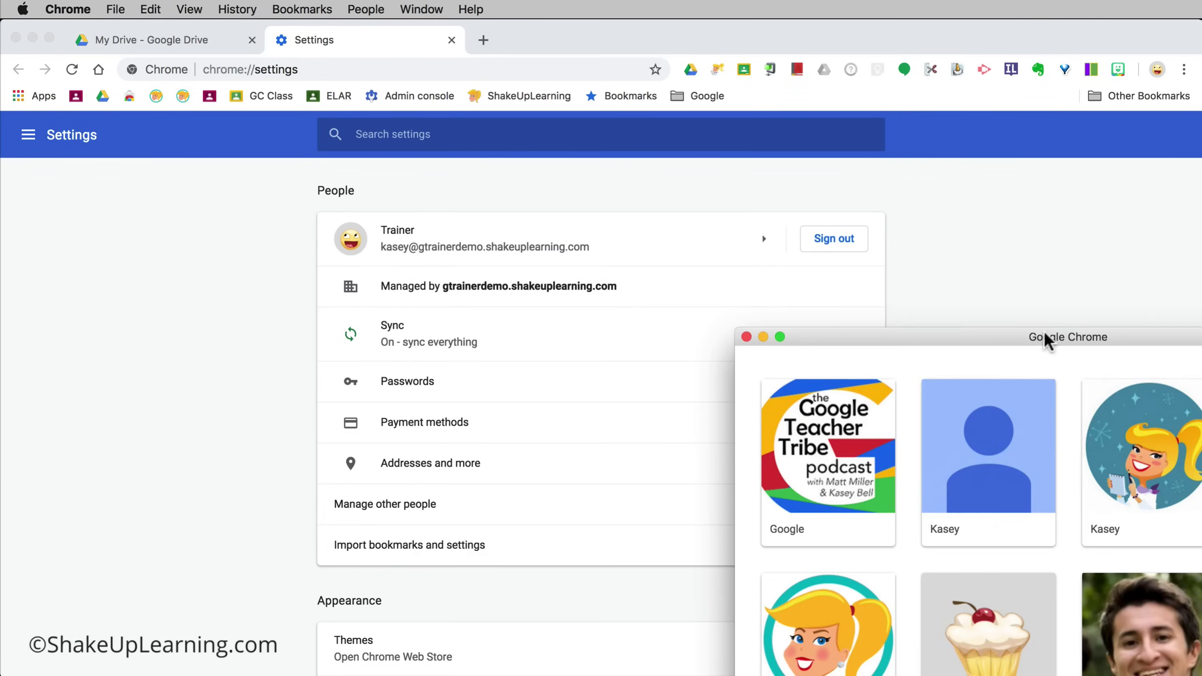
Add a person named 'teacher demo' with the sunglasses avatar.
{"action": "left_click_drag", "start_coordinate": [1044, 337], "coordinate": [587, 115]}
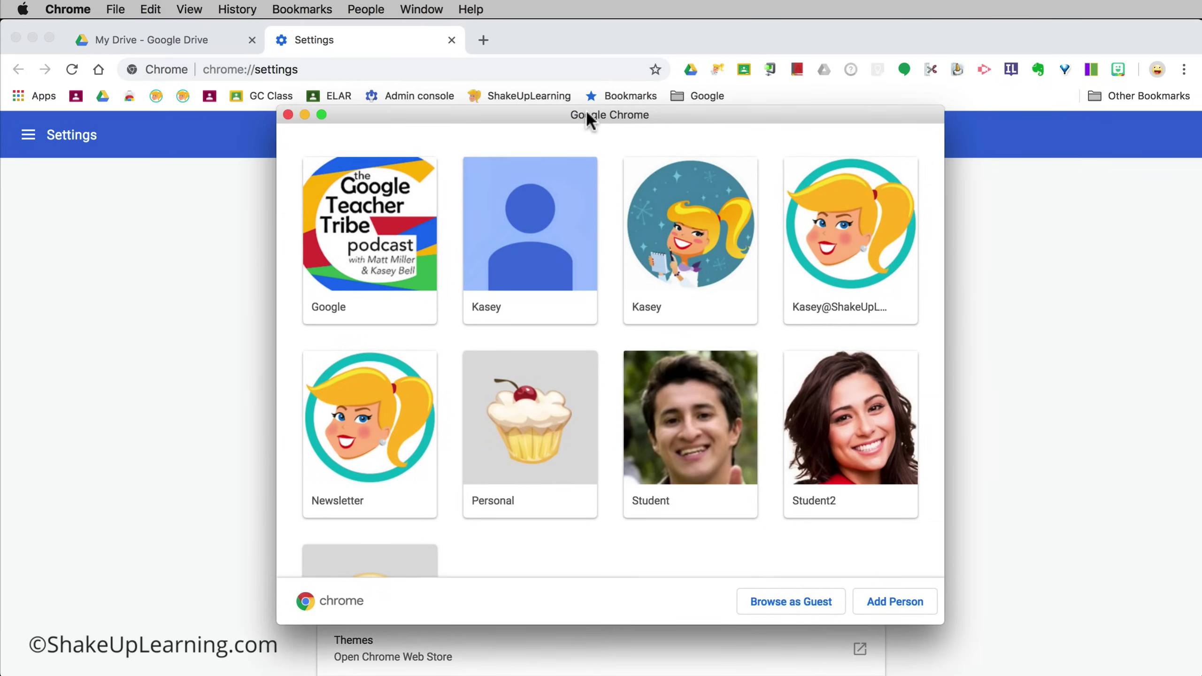
{"action": "left_click", "coordinate": [888, 601]}
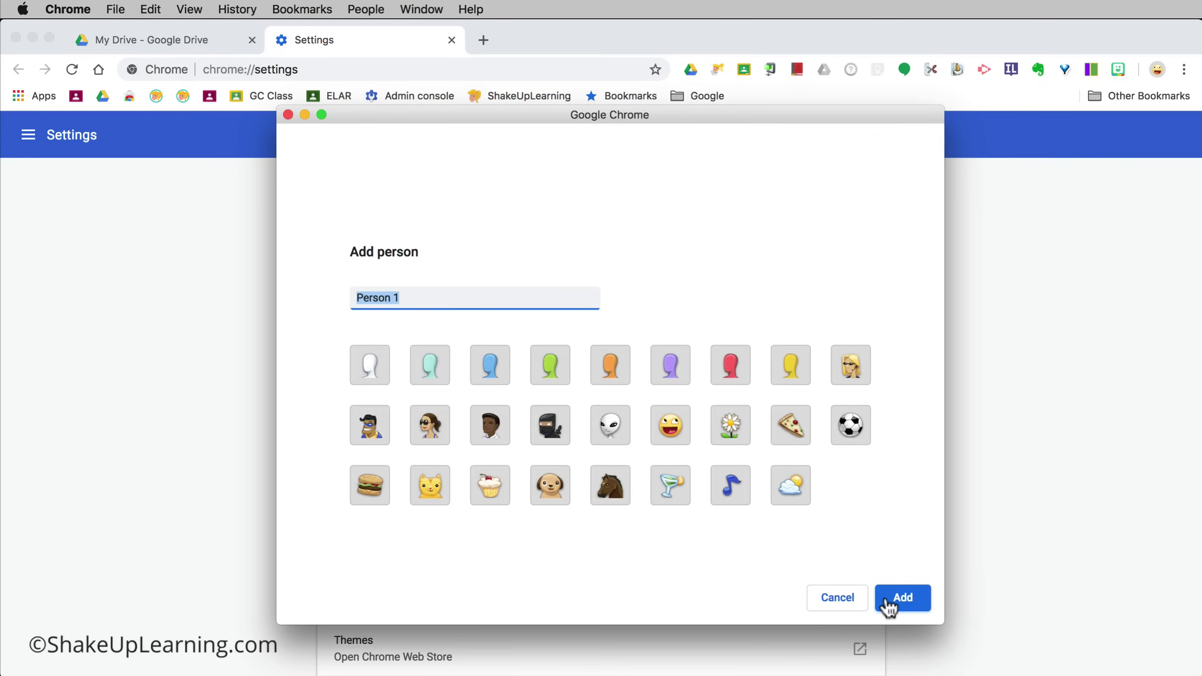
{"action": "type", "text": "teacher d"}
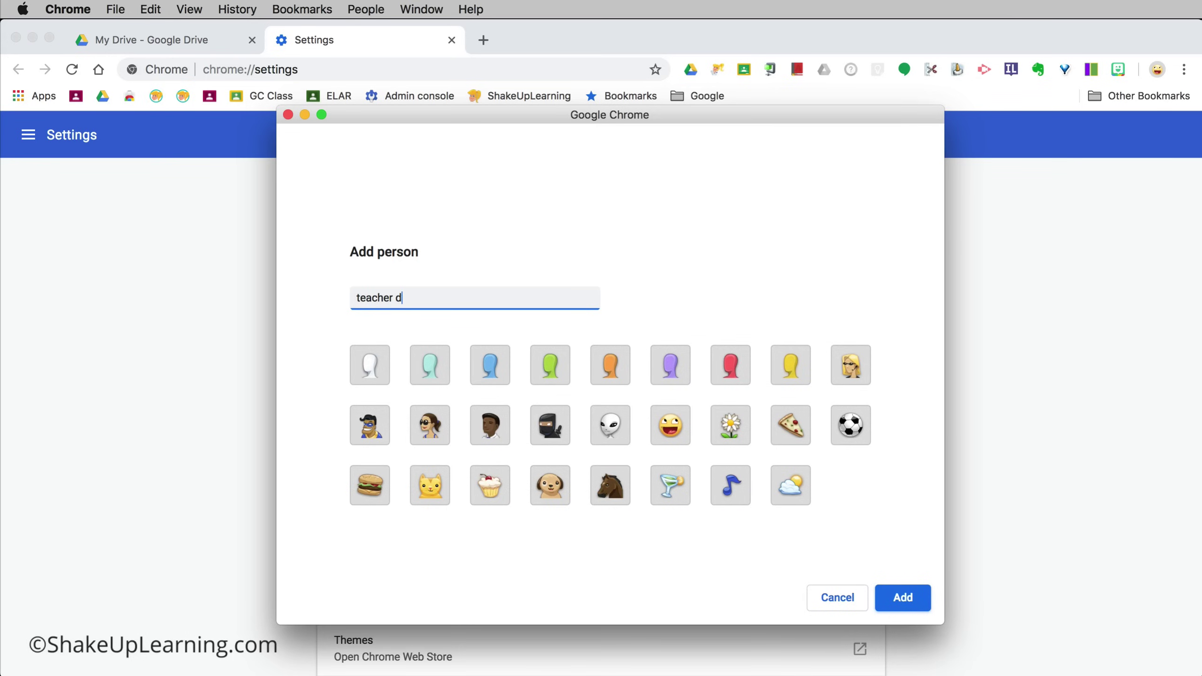
{"action": "type", "text": "emo"}
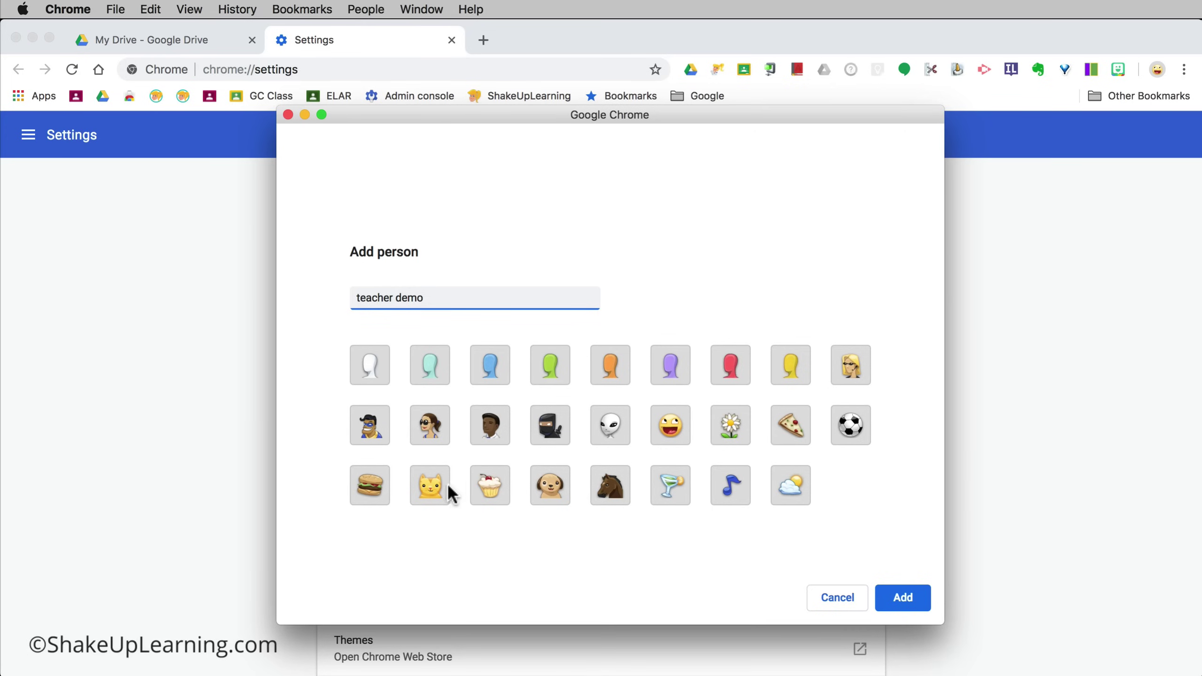
{"action": "left_click", "coordinate": [372, 429]}
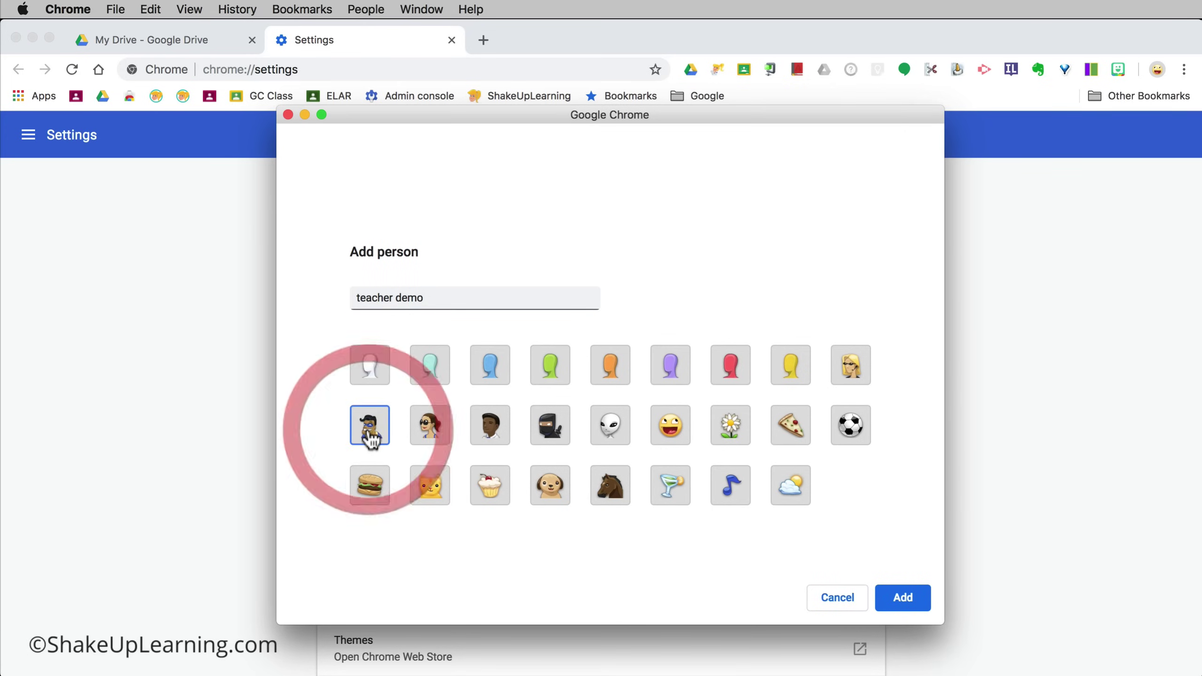
{"action": "left_click", "coordinate": [911, 596]}
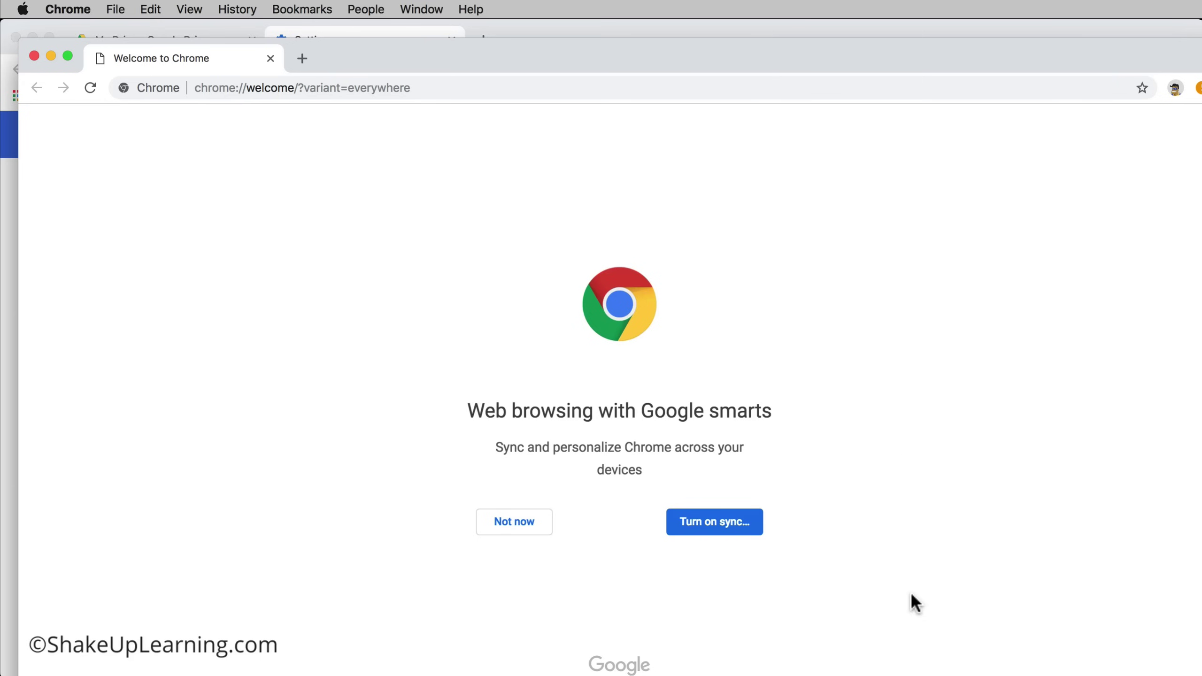
{"action": "left_click_drag", "start_coordinate": [840, 56], "coordinate": [837, 132]}
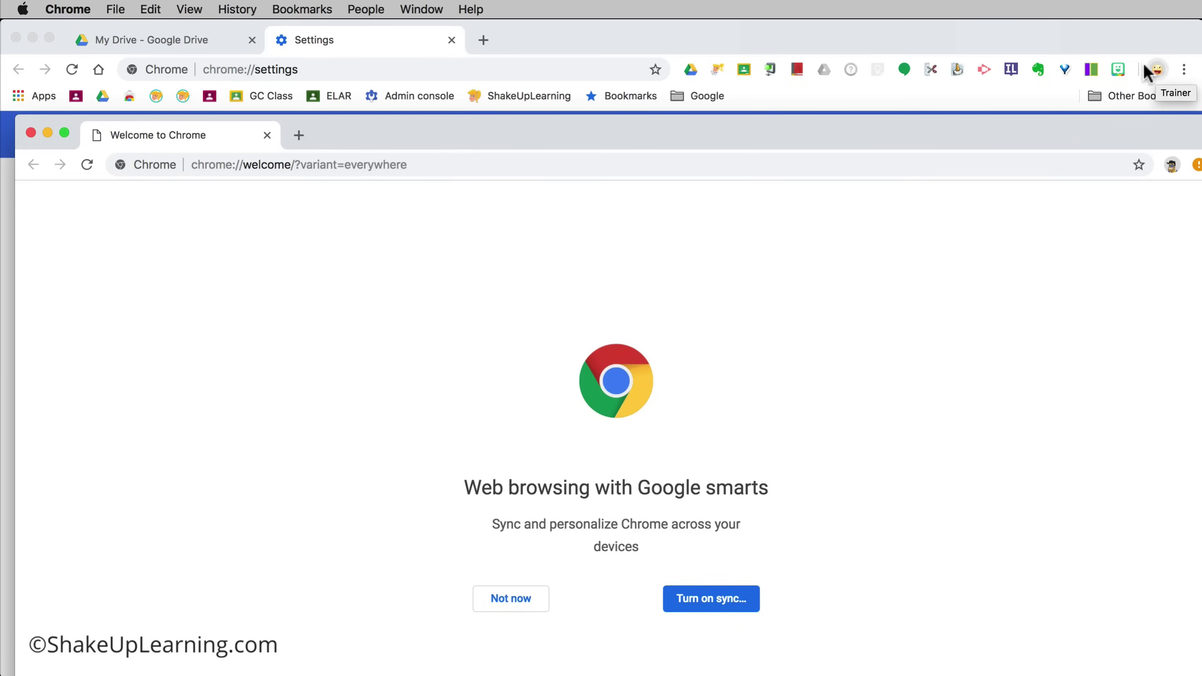
{"action": "left_click", "coordinate": [172, 39]}
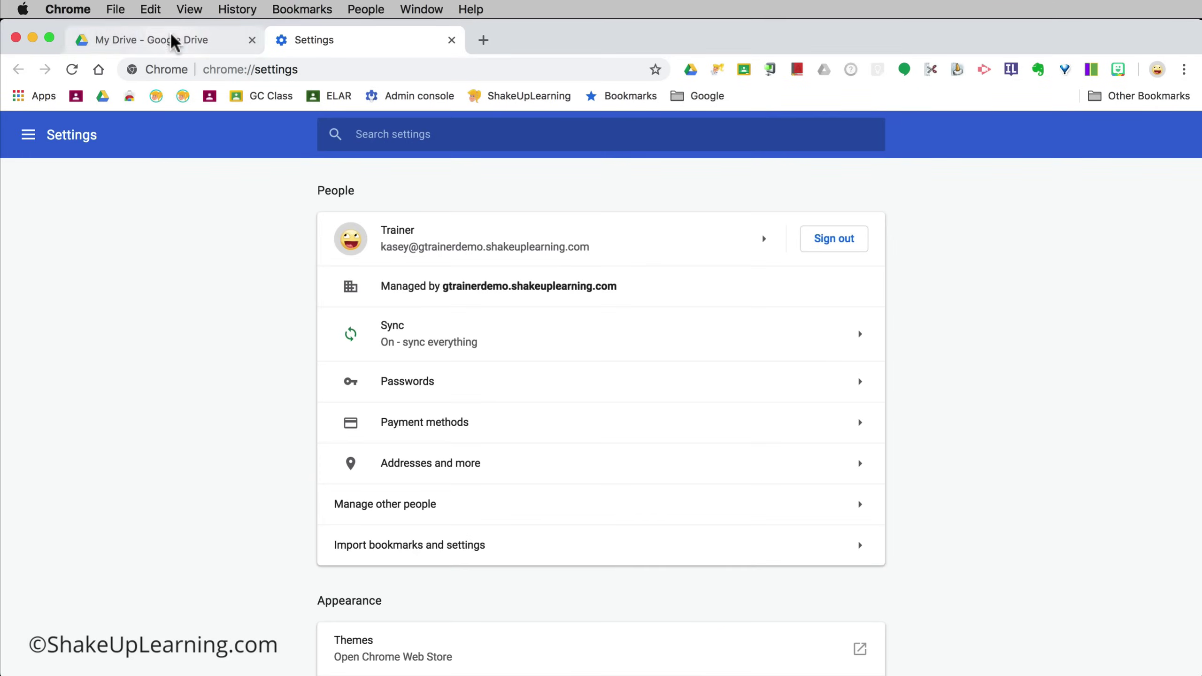
{"action": "left_click", "coordinate": [173, 41]}
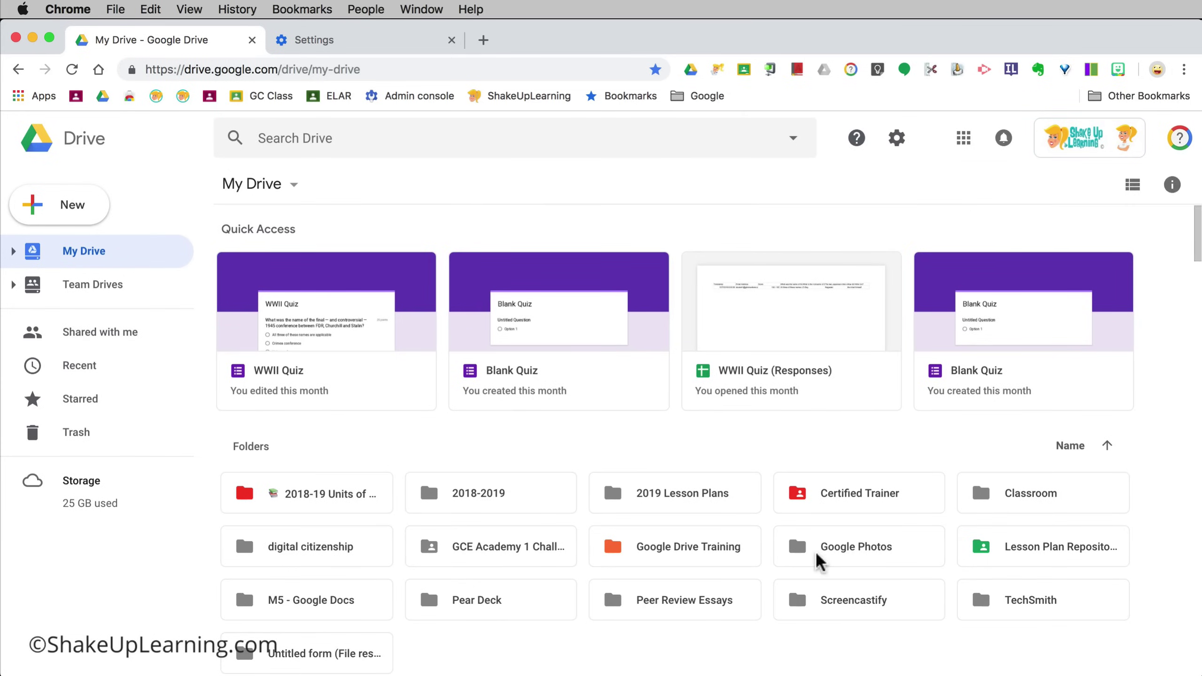
{"action": "key", "text": "super+grave"}
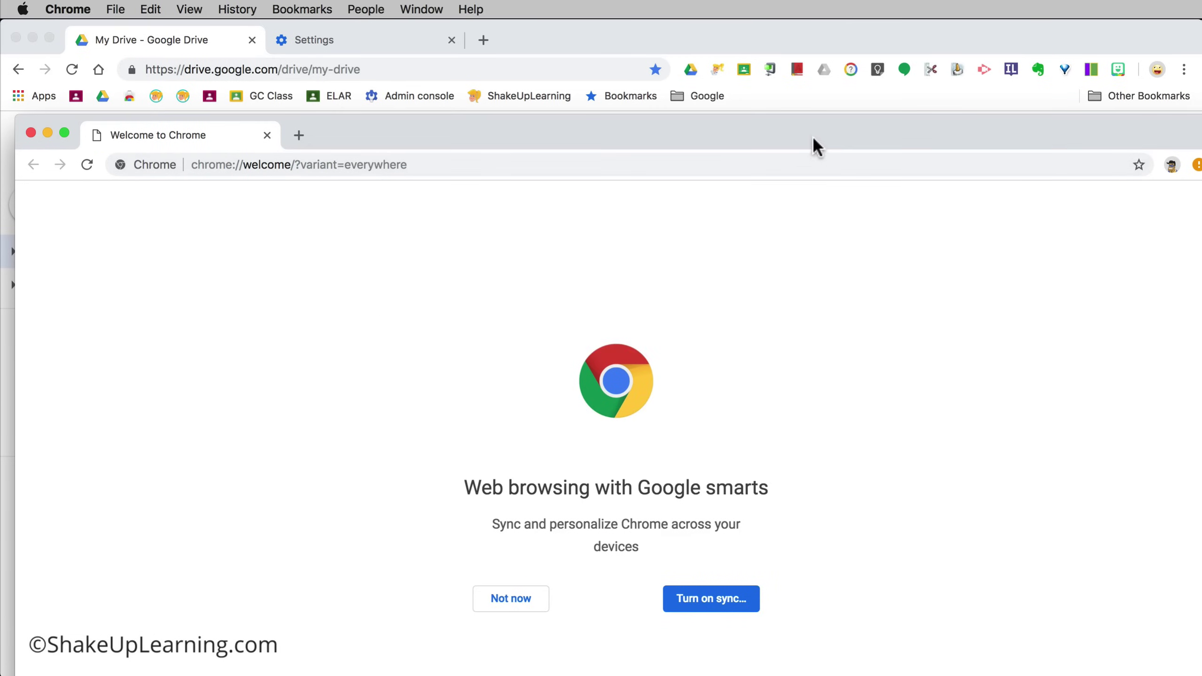
{"action": "left_click_drag", "start_coordinate": [809, 131], "coordinate": [797, 38]}
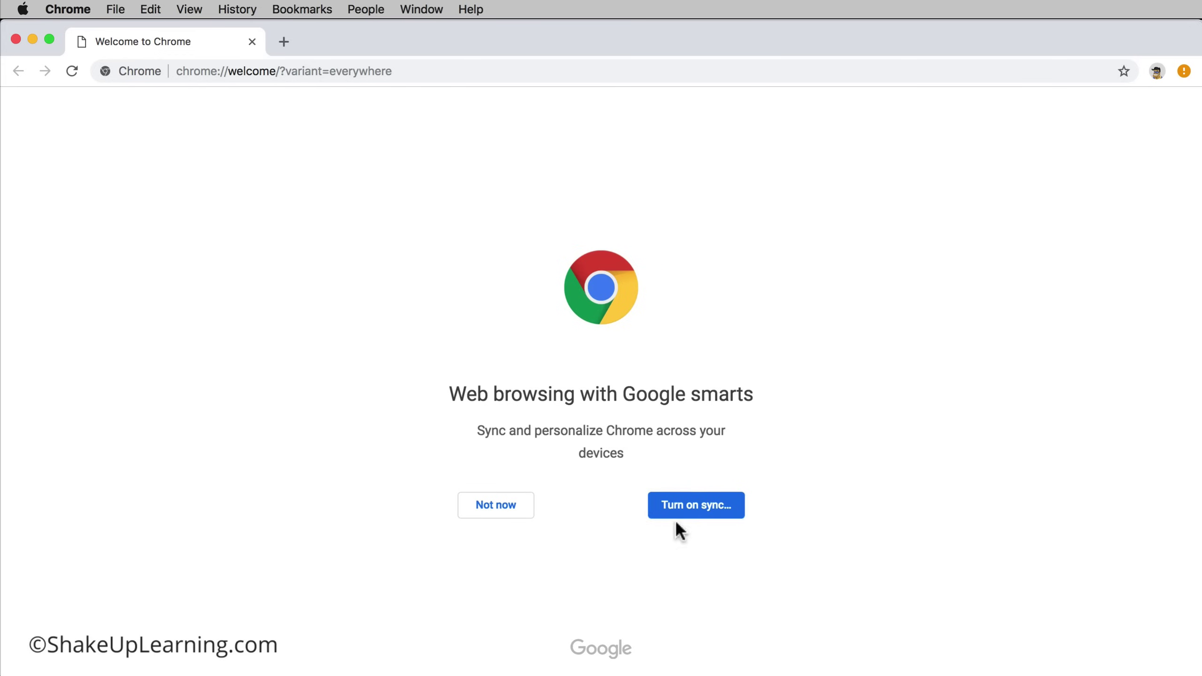
Choose 'Turn on sync…' on the Welcome to Chrome page to reach the Sign in to Chrome page.
{"action": "left_click", "coordinate": [710, 503]}
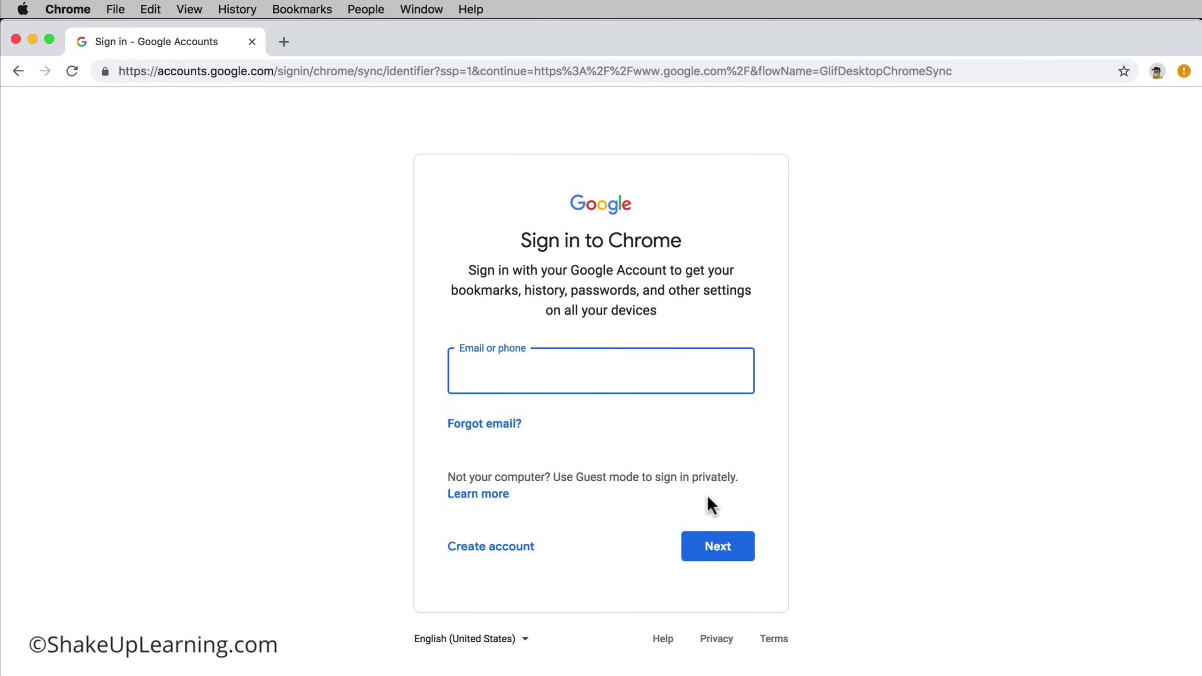
Enter the teacher demo account's email on the Sign in to Chrome page.
{"action": "type", "text": "teacherdemo"}
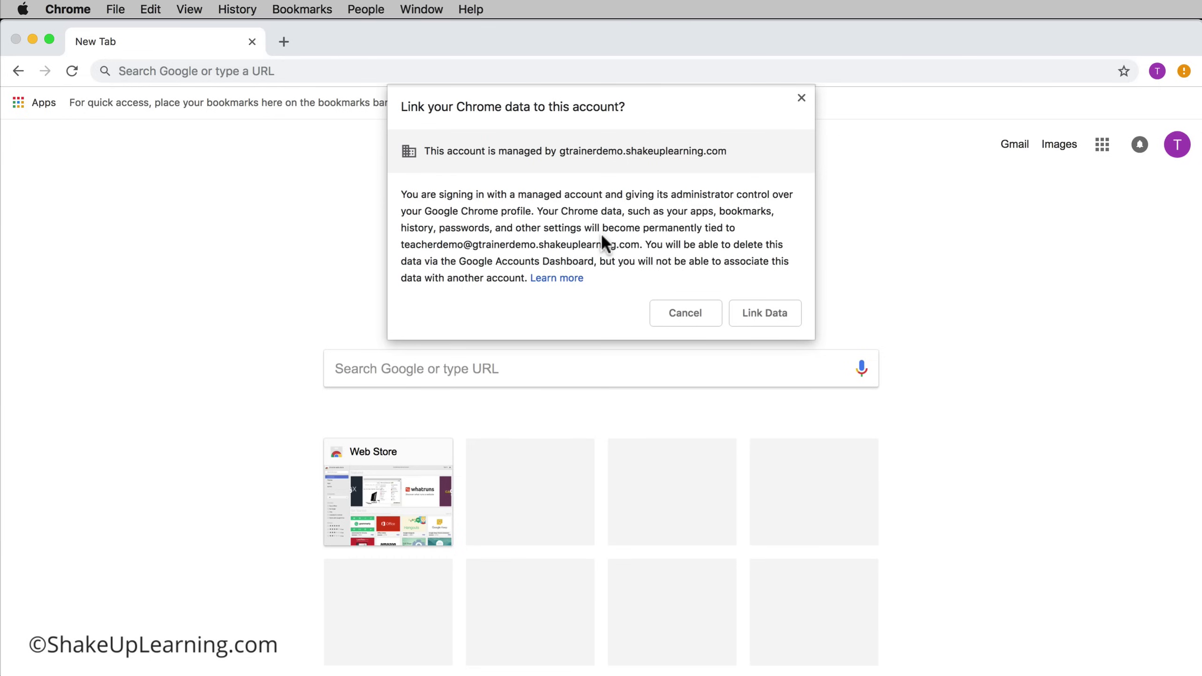
Link the profile's data to the account, turn on sync, and check the Syncing to status.
{"action": "left_click", "coordinate": [770, 314]}
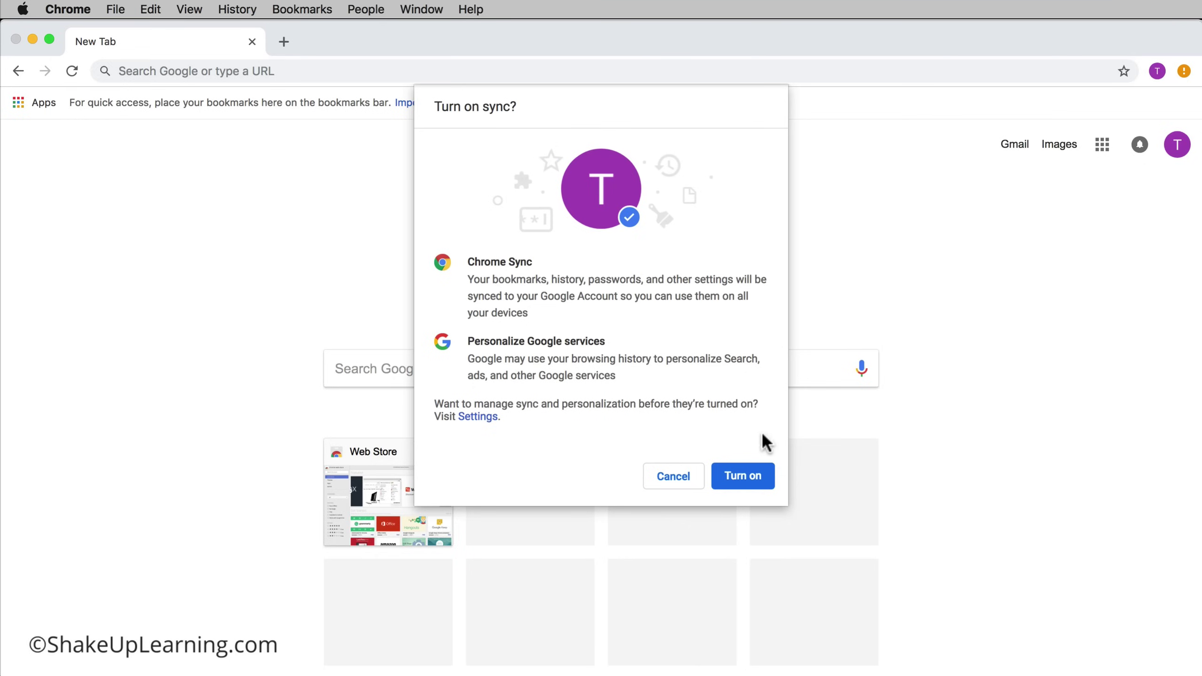
{"action": "left_click", "coordinate": [745, 482]}
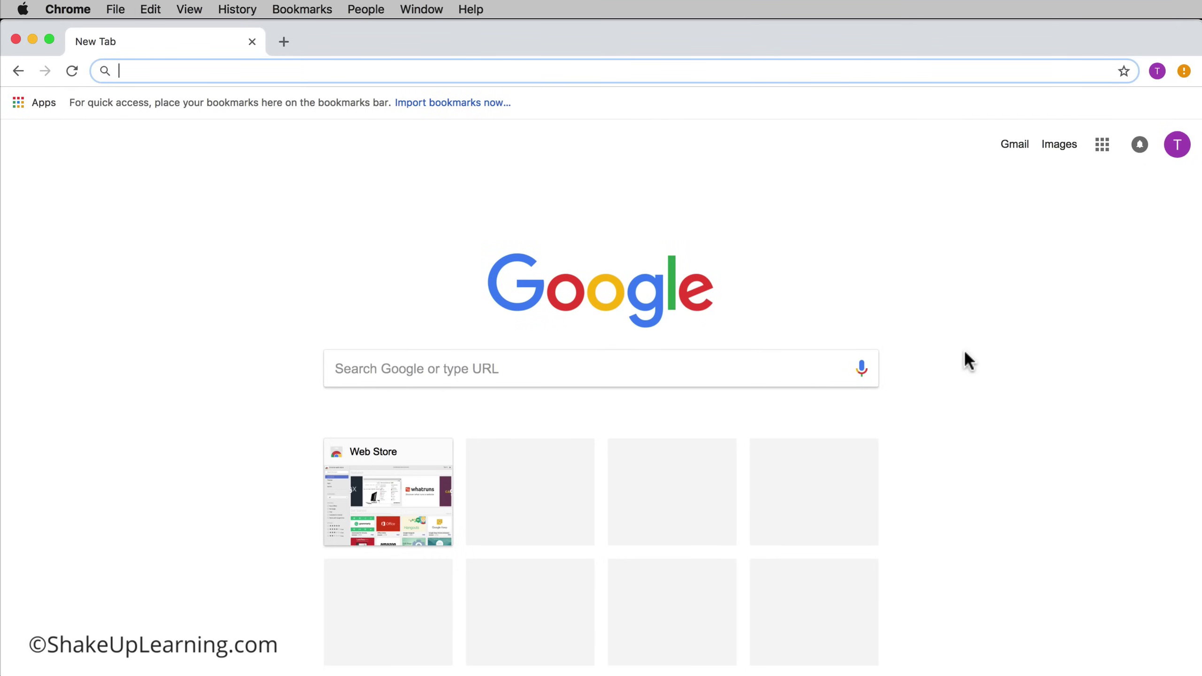
{"action": "left_click", "coordinate": [1157, 70]}
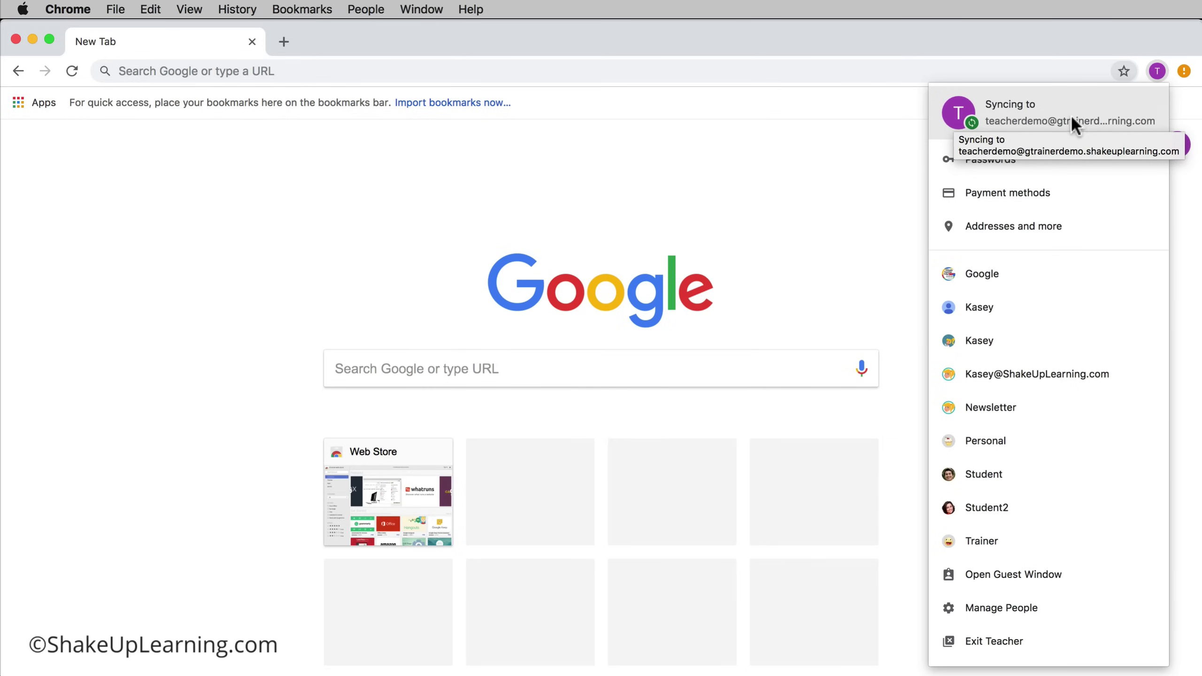
Load drive.google.com in the teacher demo window, verify its account, and position it beside the trainer window.
{"action": "left_click", "coordinate": [866, 41]}
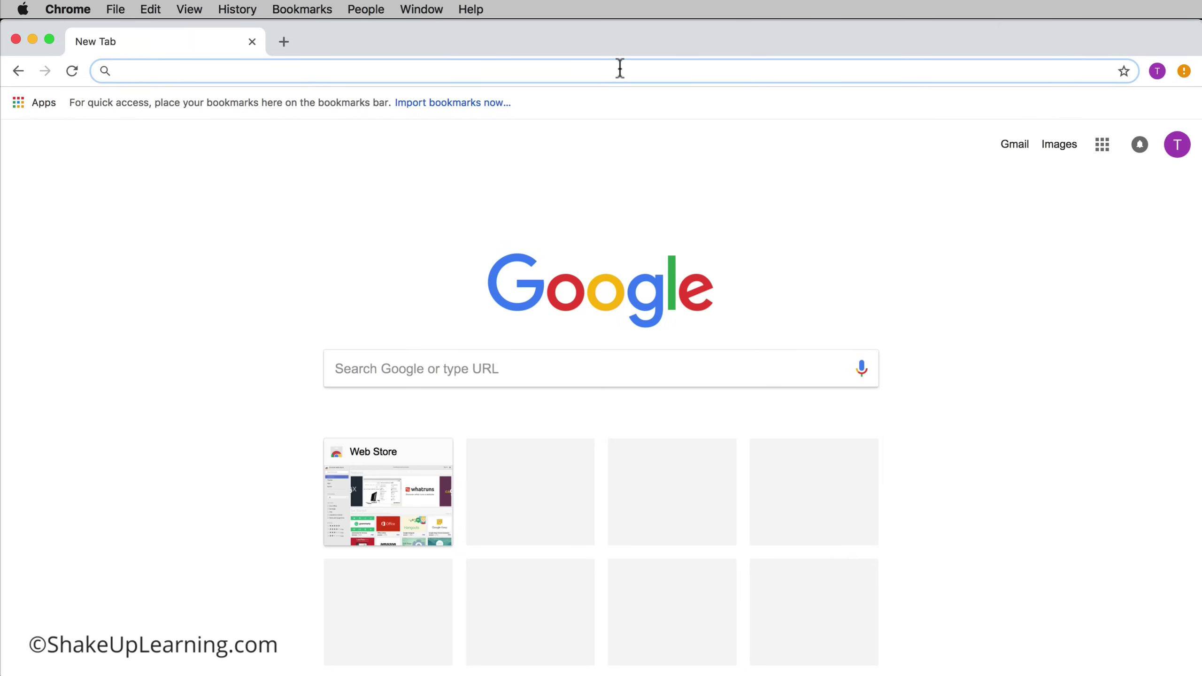
{"action": "left_click_drag", "start_coordinate": [621, 53], "coordinate": [618, 143]}
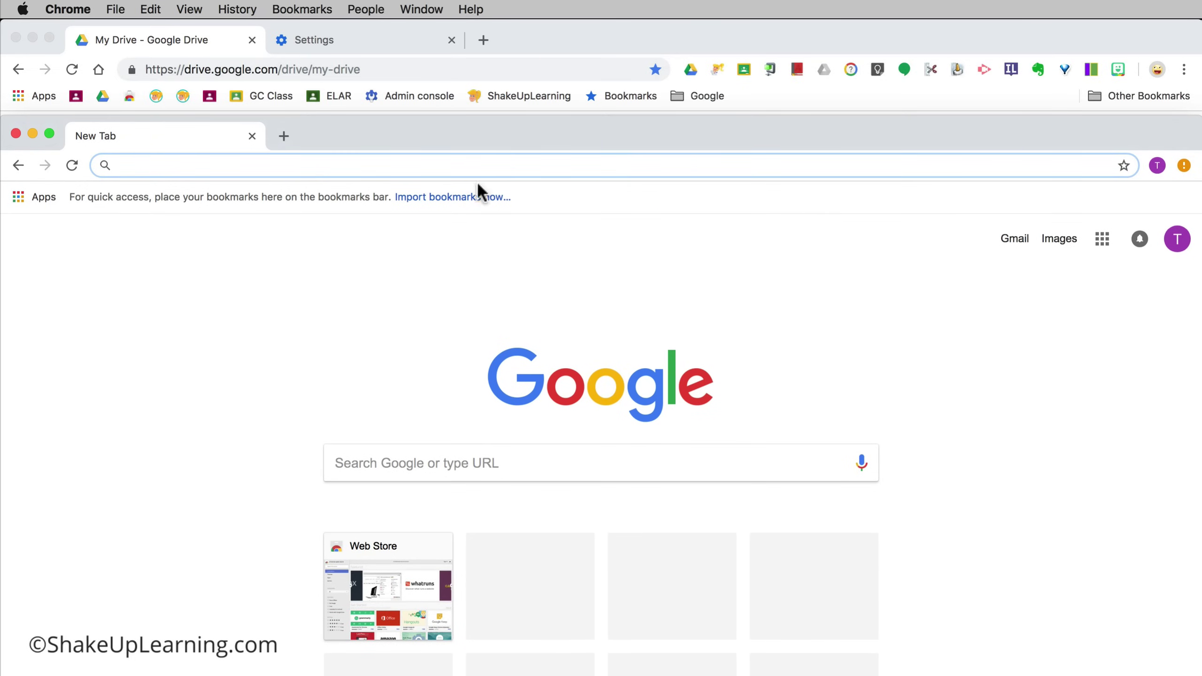
{"action": "type", "text": "dri"}
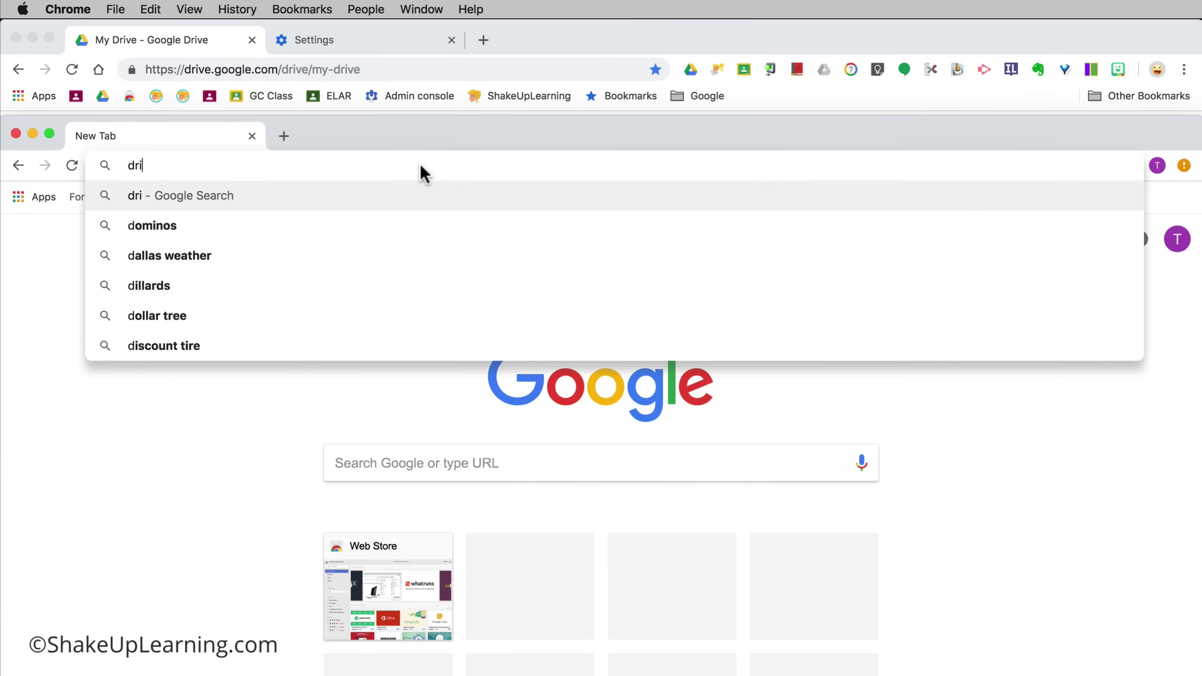
{"action": "type", "text": "ve.google.com"}
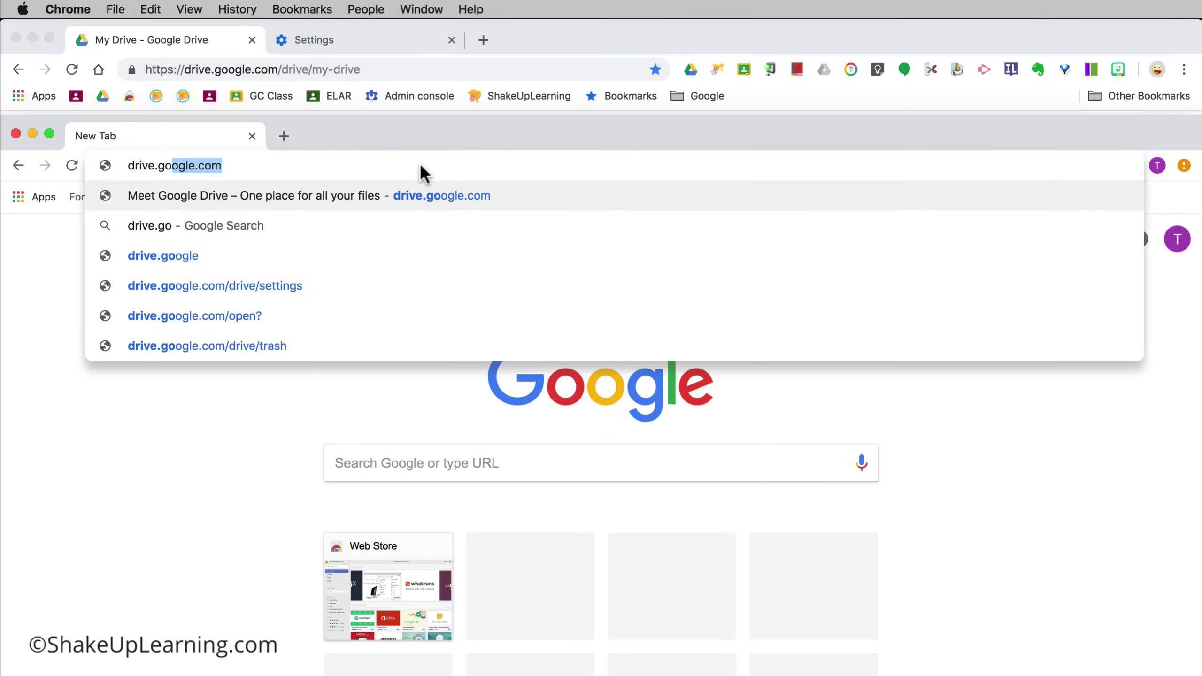
{"action": "key", "text": "Return"}
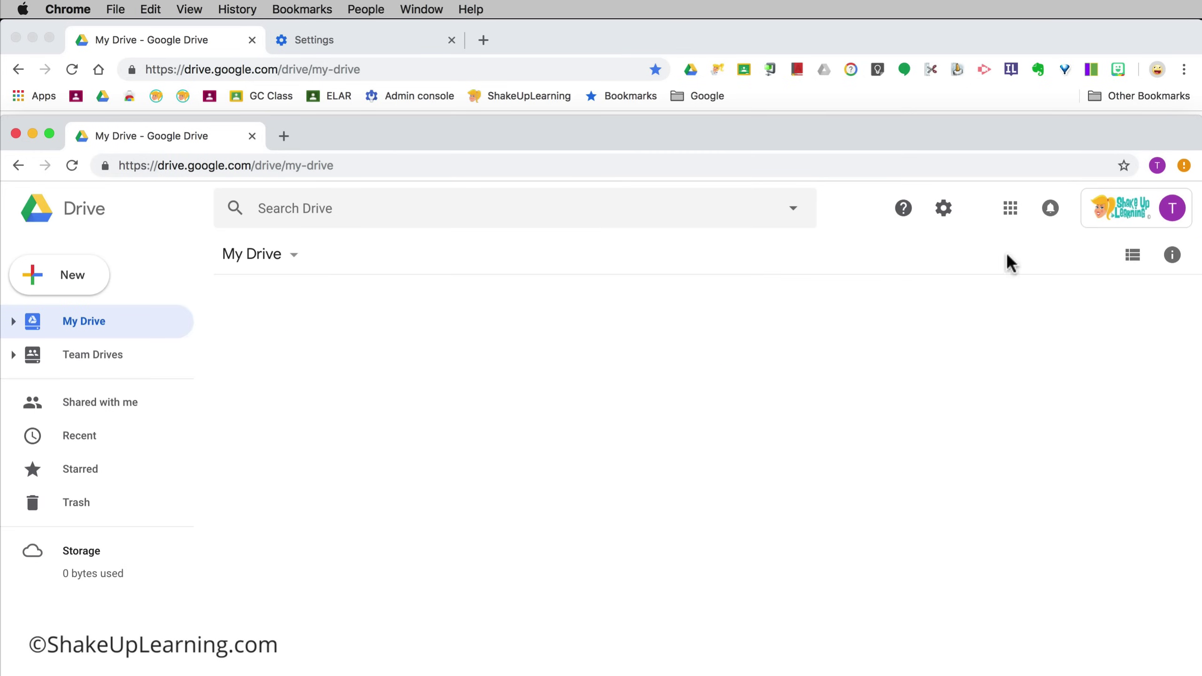
{"action": "left_click", "coordinate": [1117, 225]}
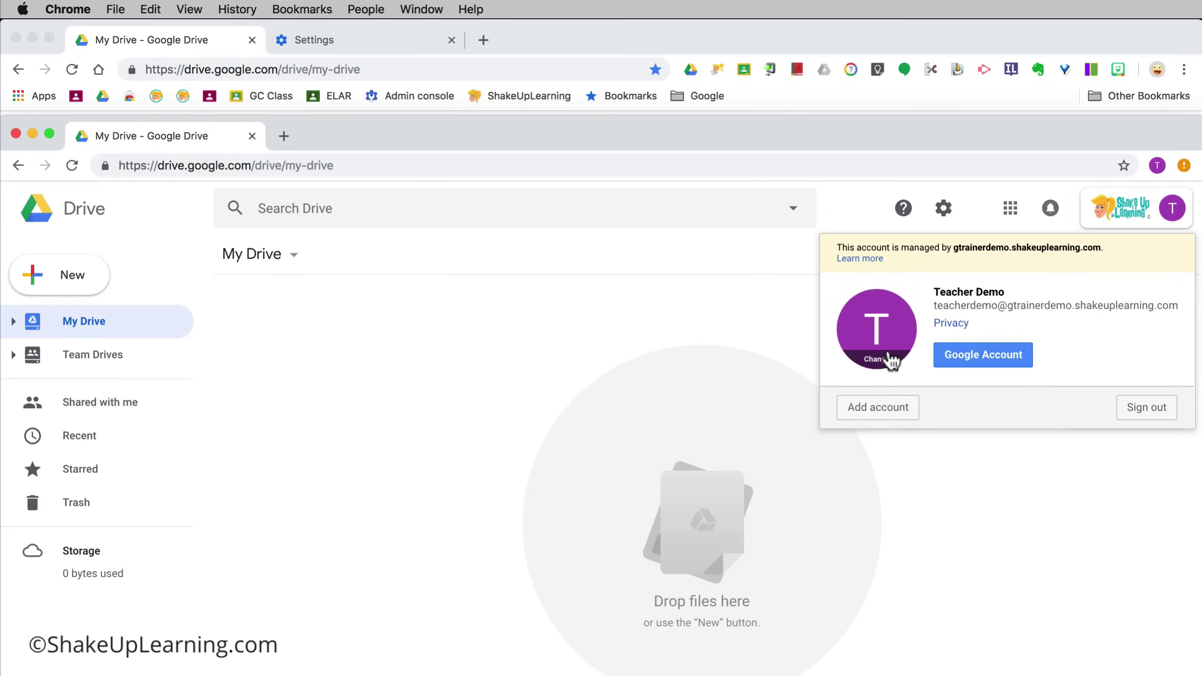
{"action": "left_click", "coordinate": [1094, 220]}
{"action": "left_click_drag", "start_coordinate": [759, 135], "coordinate": [893, 220]}
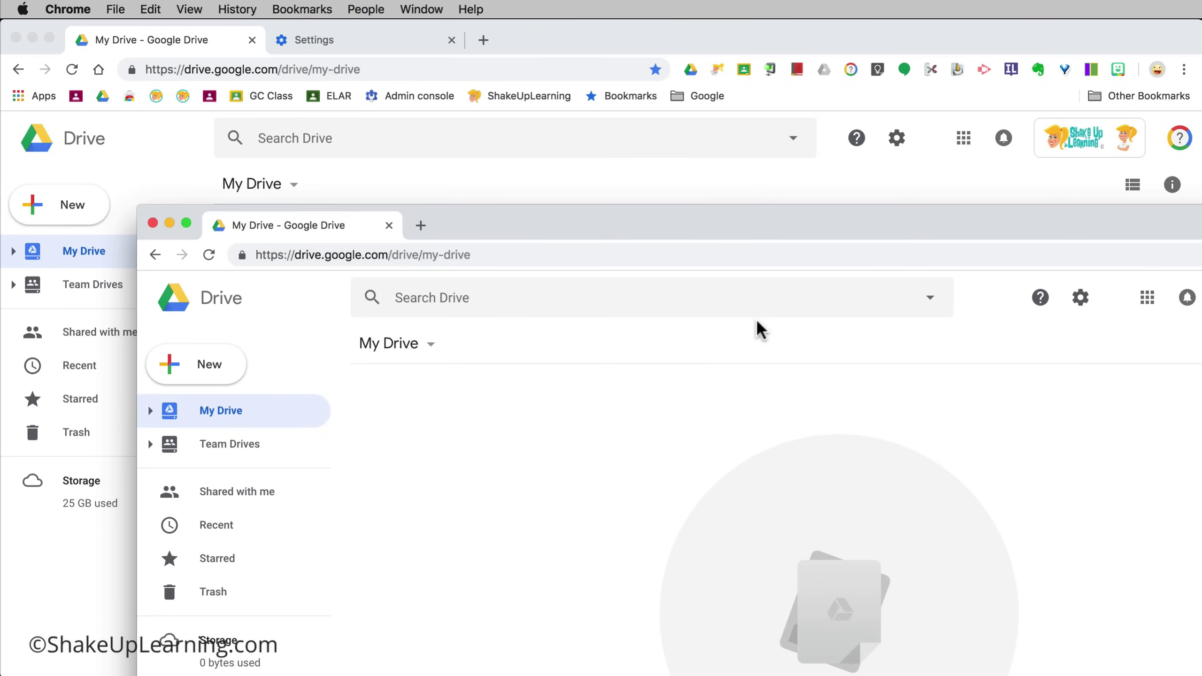
Move the teacher demo Drive window aside and switch to the Trainer profile's window, showing its populated My Drive.
{"action": "left_click_drag", "start_coordinate": [730, 217], "coordinate": [600, 43]}
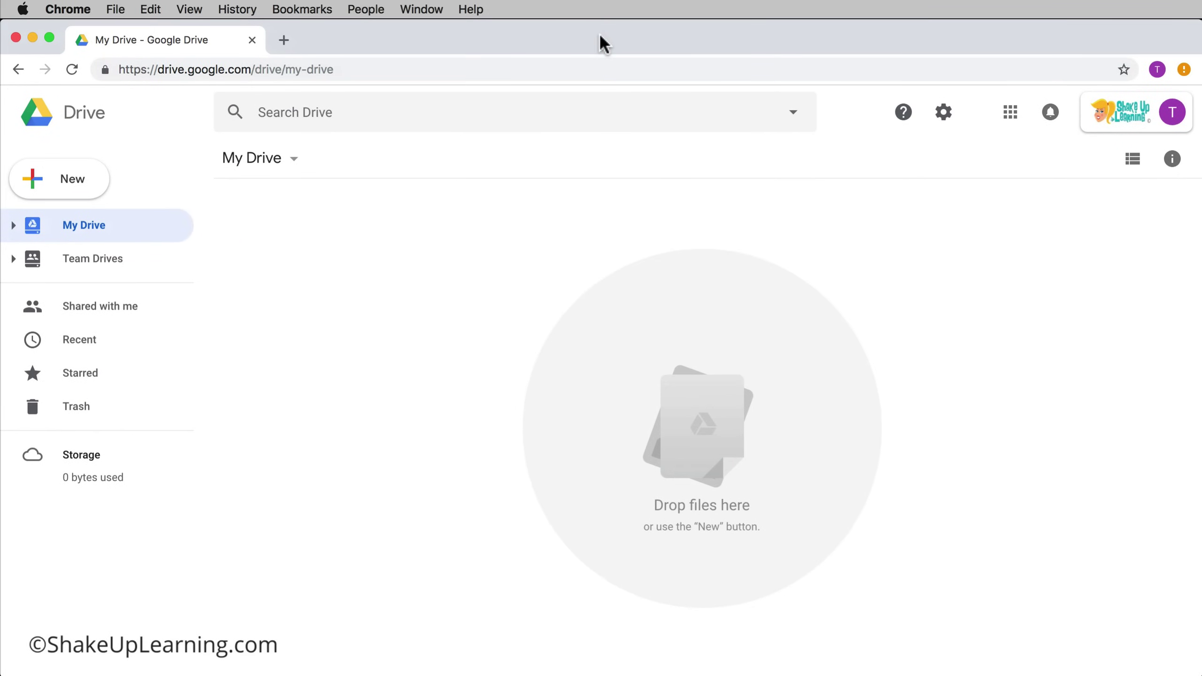
{"action": "left_click", "coordinate": [1153, 72]}
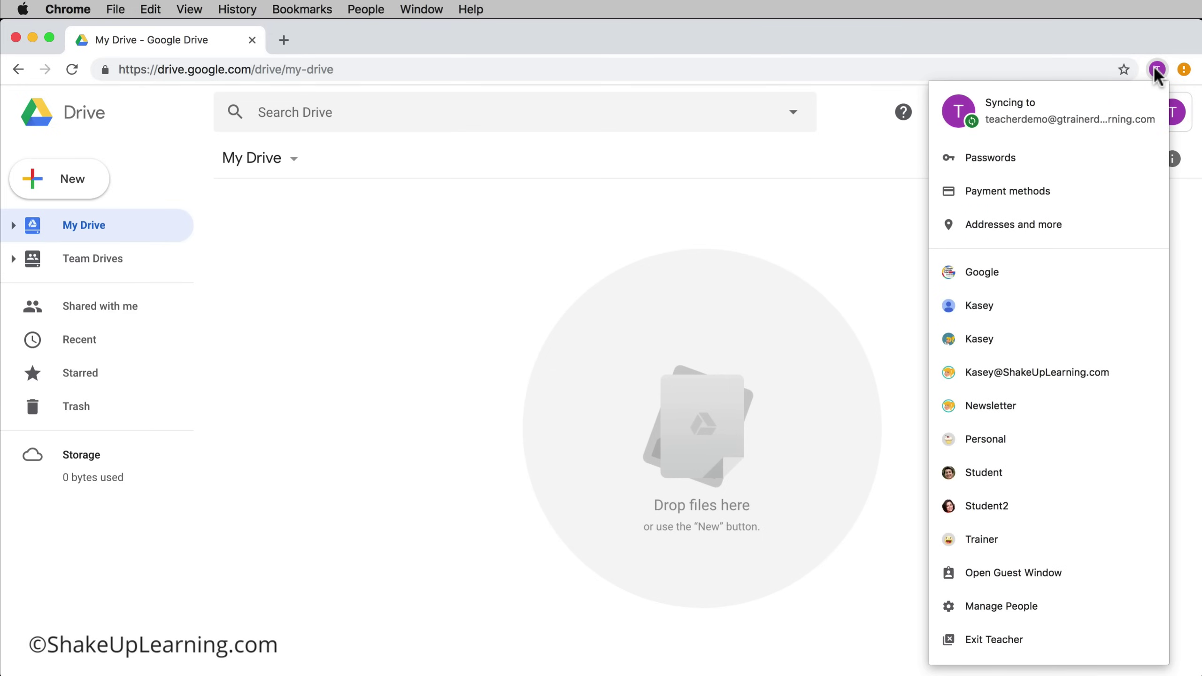
{"action": "left_click", "coordinate": [997, 538]}
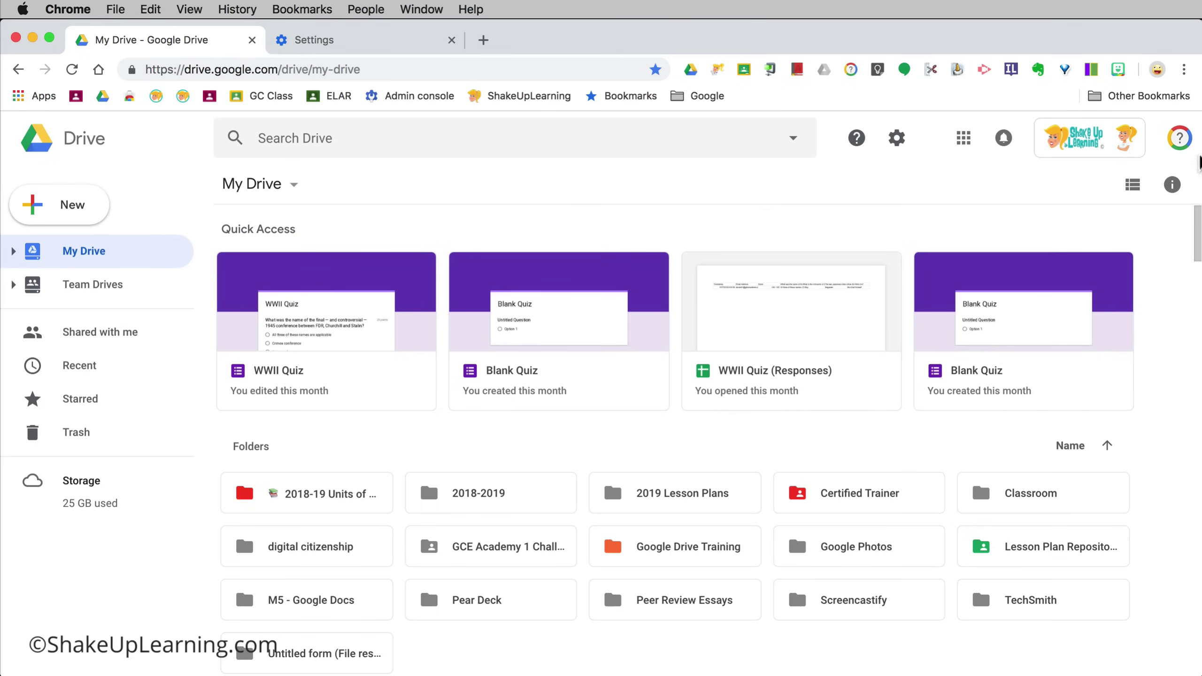